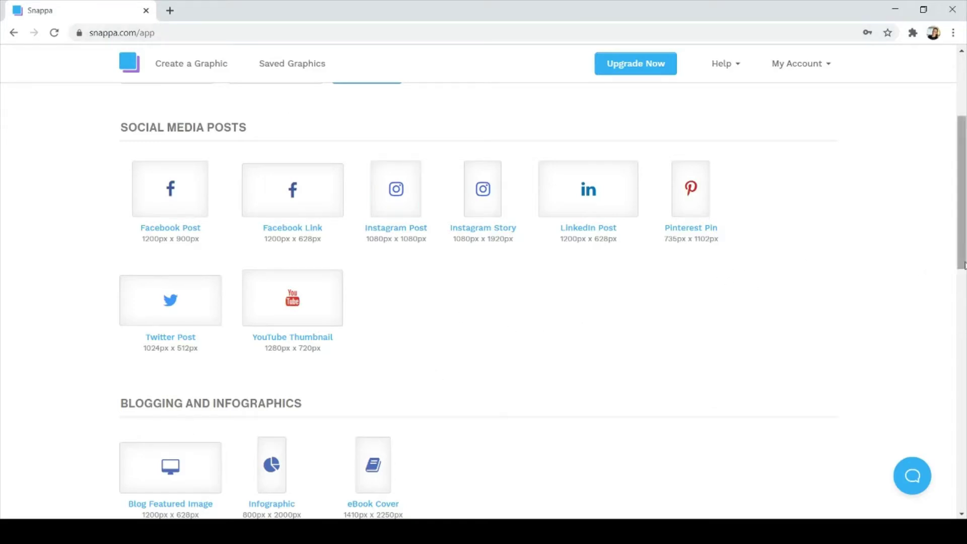
{"action": "scroll", "coordinate": [963, 264], "scroll_direction": "down", "scroll_amount": 1}
{"action": "scroll", "coordinate": [962, 265], "scroll_direction": "up", "scroll_amount": 1}
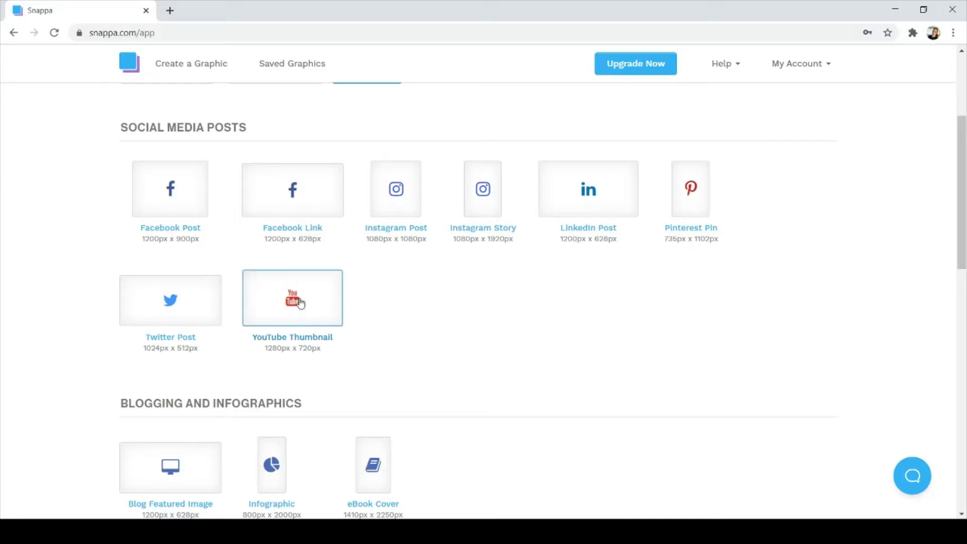
{"action": "scroll", "coordinate": [458, 357], "scroll_direction": "down", "scroll_amount": 2}
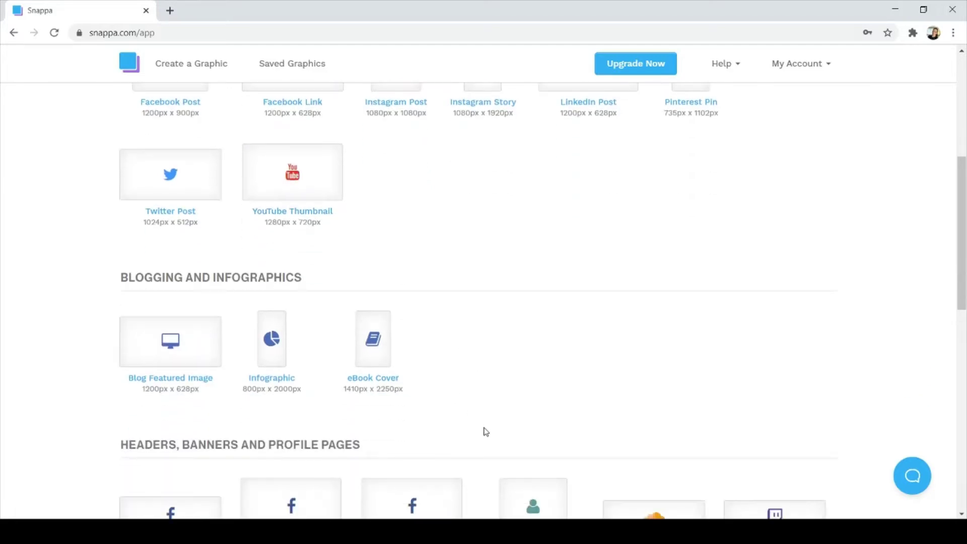
{"action": "scroll", "coordinate": [507, 376], "scroll_direction": "down", "scroll_amount": 2}
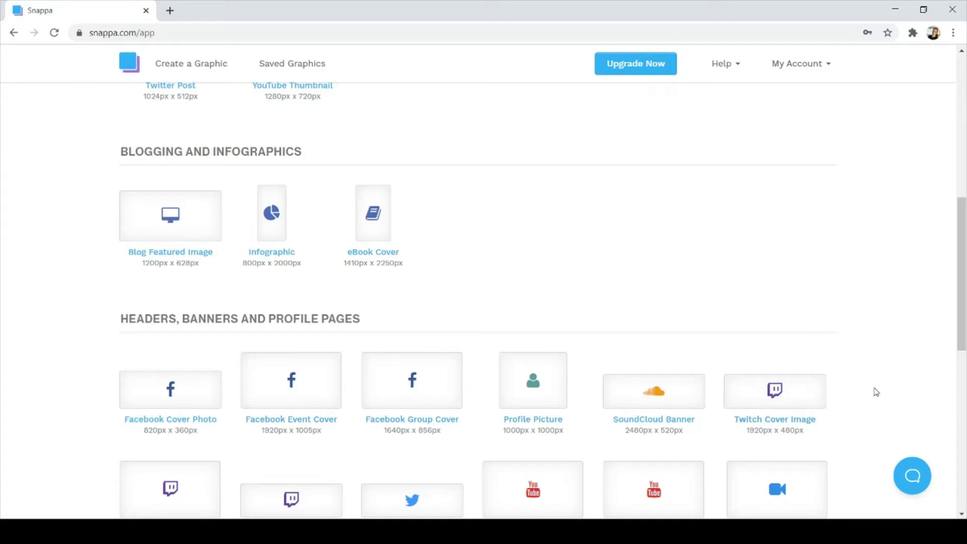
{"action": "scroll", "coordinate": [875, 391], "scroll_direction": "down", "scroll_amount": 2}
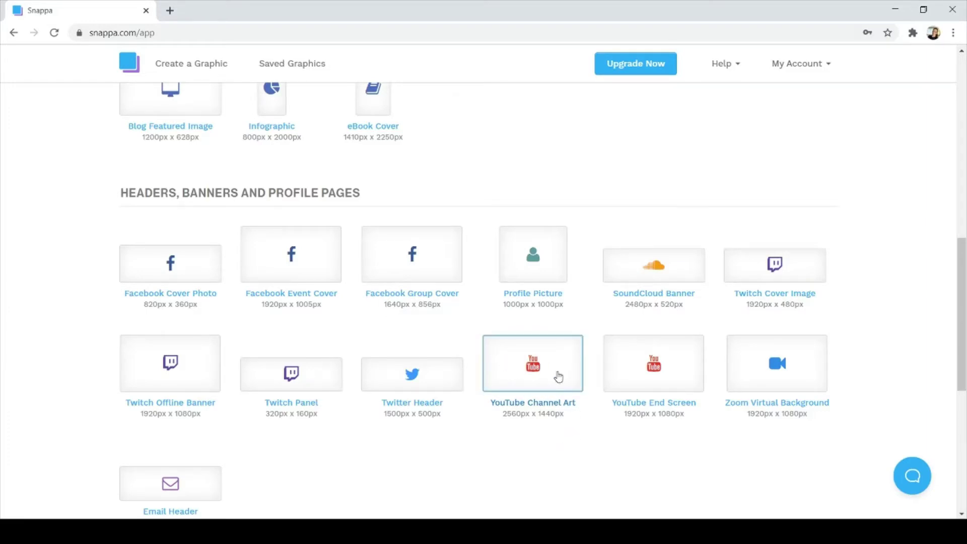
Pick the YouTube Channel Art card (2560 × 1440 px) under Headers, Banners and Profile Pages.
{"action": "left_click", "coordinate": [557, 377]}
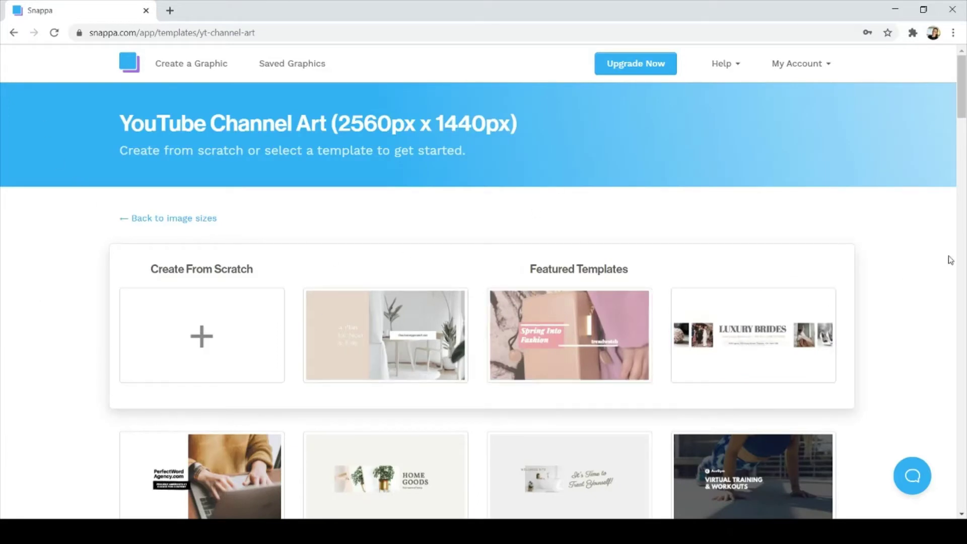
{"action": "scroll", "coordinate": [668, 302], "scroll_direction": "down", "scroll_amount": 2}
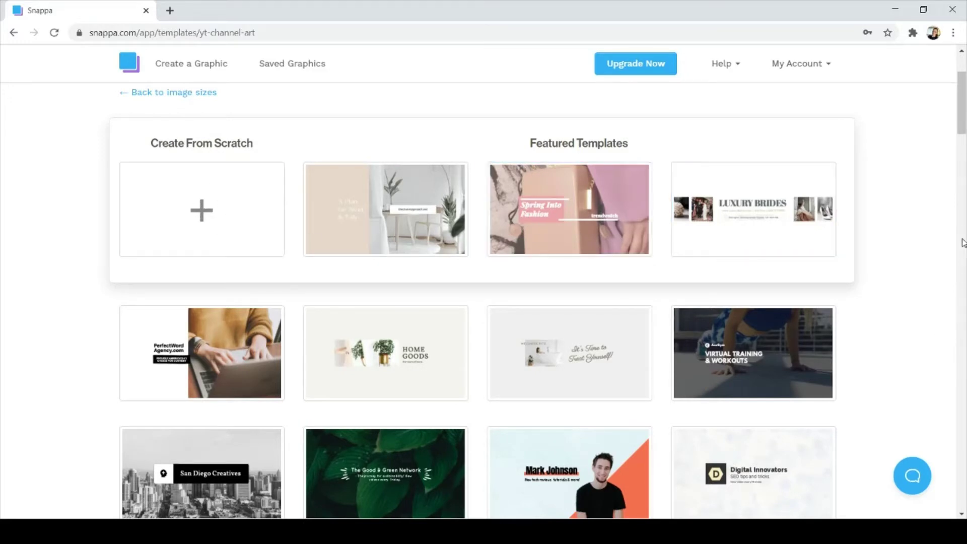
{"action": "scroll", "coordinate": [966, 245], "scroll_direction": "down", "scroll_amount": 2}
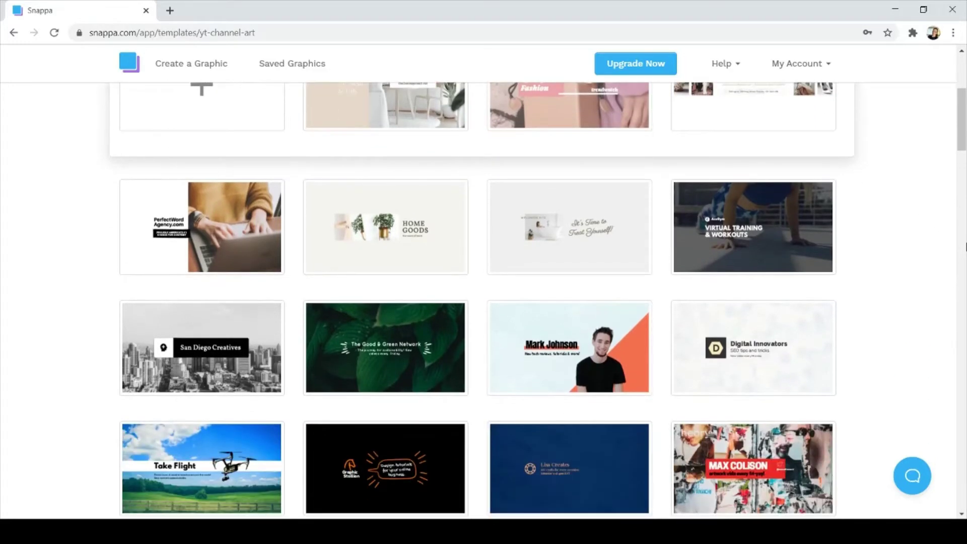
{"action": "scroll", "coordinate": [965, 246], "scroll_direction": "down", "scroll_amount": 1}
{"action": "scroll", "coordinate": [965, 246], "scroll_direction": "down", "scroll_amount": 1}
{"action": "scroll", "coordinate": [965, 245], "scroll_direction": "down", "scroll_amount": 1}
{"action": "scroll", "coordinate": [965, 245], "scroll_direction": "down", "scroll_amount": 2}
{"action": "scroll", "coordinate": [965, 246], "scroll_direction": "up", "scroll_amount": 3}
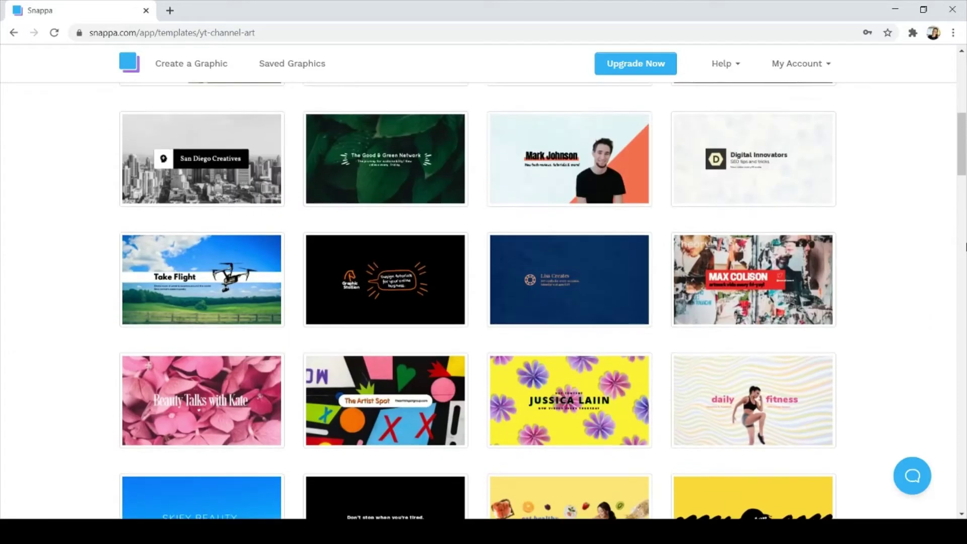
{"action": "scroll", "coordinate": [965, 246], "scroll_direction": "down", "scroll_amount": 2}
{"action": "scroll", "coordinate": [965, 245], "scroll_direction": "down", "scroll_amount": 1}
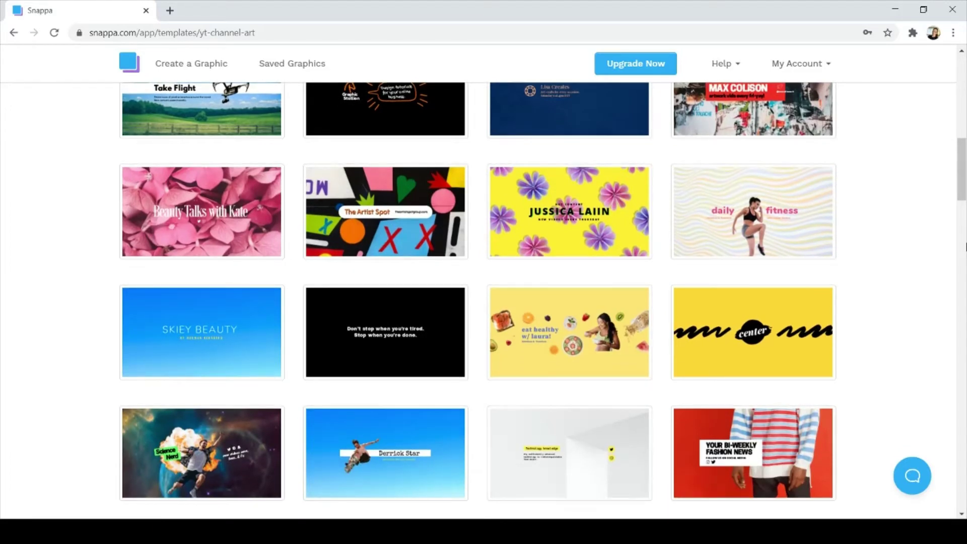
{"action": "scroll", "coordinate": [966, 246], "scroll_direction": "up", "scroll_amount": 2}
{"action": "scroll", "coordinate": [966, 246], "scroll_direction": "up", "scroll_amount": 1}
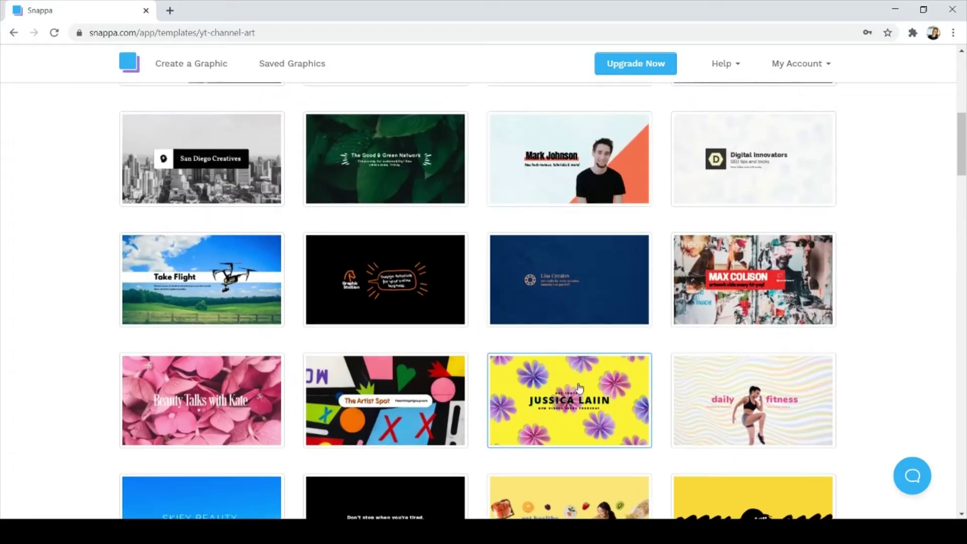
Open the black Graphic Stallion template with its orange speech bubble in the editor.
{"action": "left_click", "coordinate": [406, 286]}
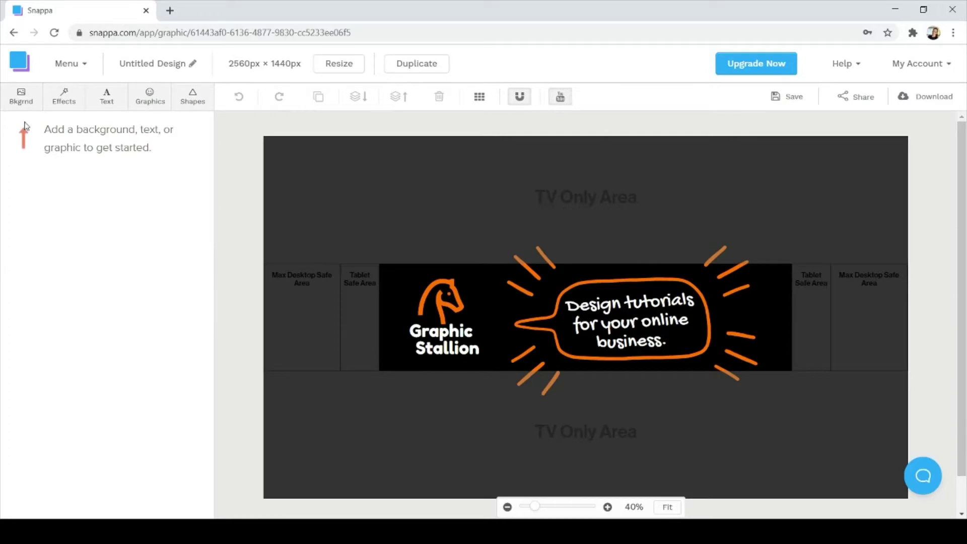
Apply the dark grey gradient from the Background Patterns as the banner backdrop.
{"action": "left_click", "coordinate": [21, 99]}
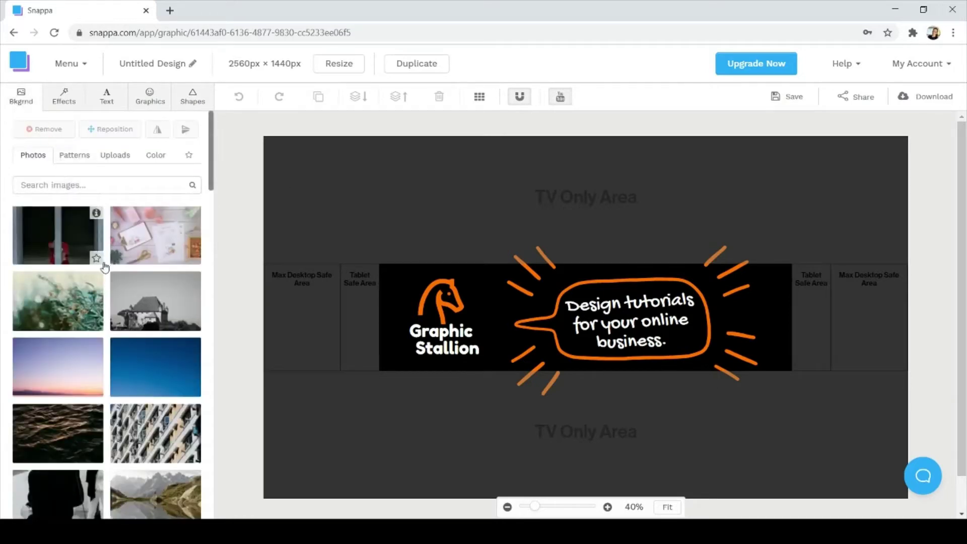
{"action": "left_click", "coordinate": [75, 156]}
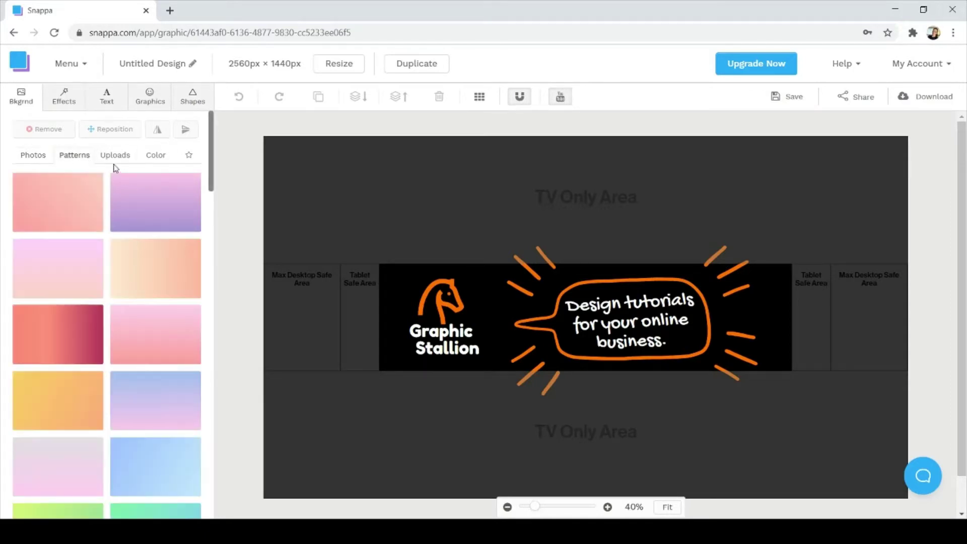
{"action": "left_click", "coordinate": [114, 157]}
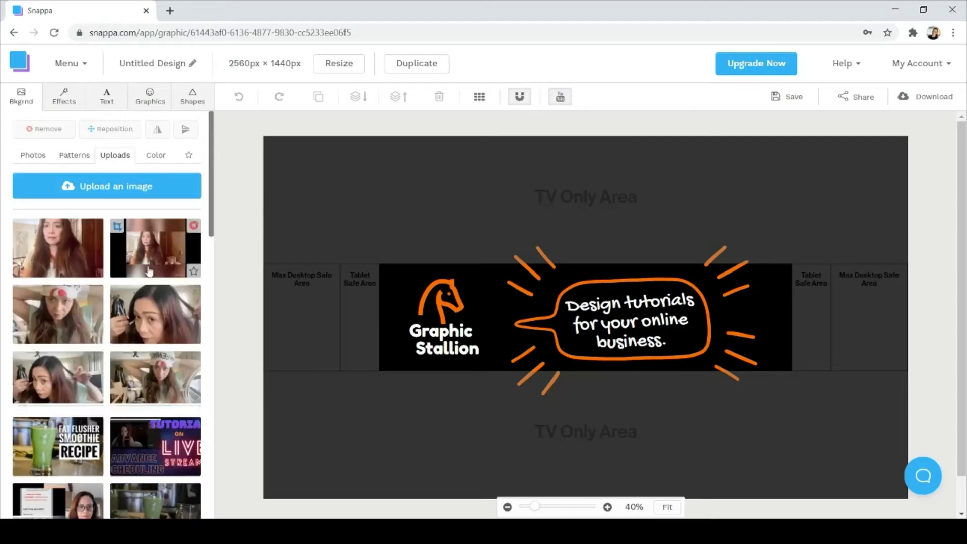
{"action": "left_click", "coordinate": [151, 157]}
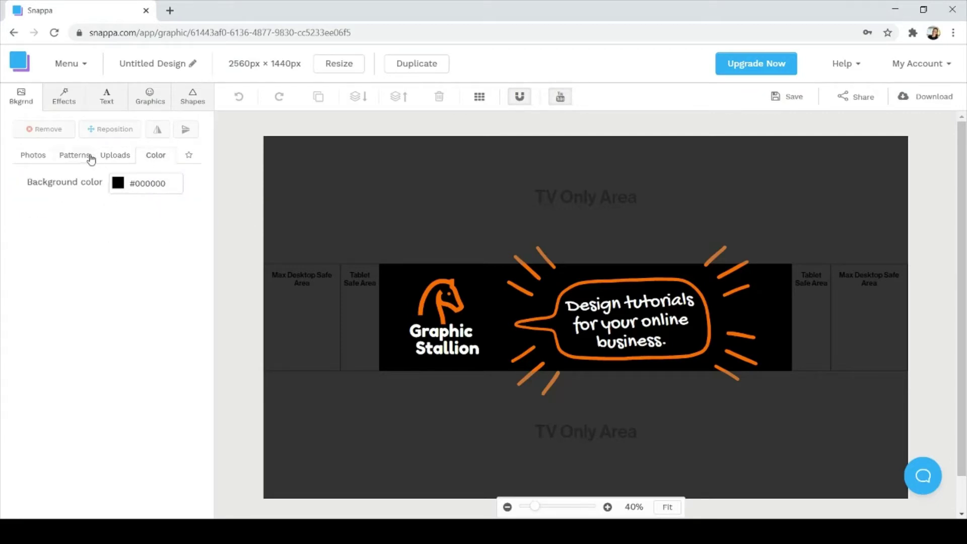
{"action": "left_click", "coordinate": [69, 156]}
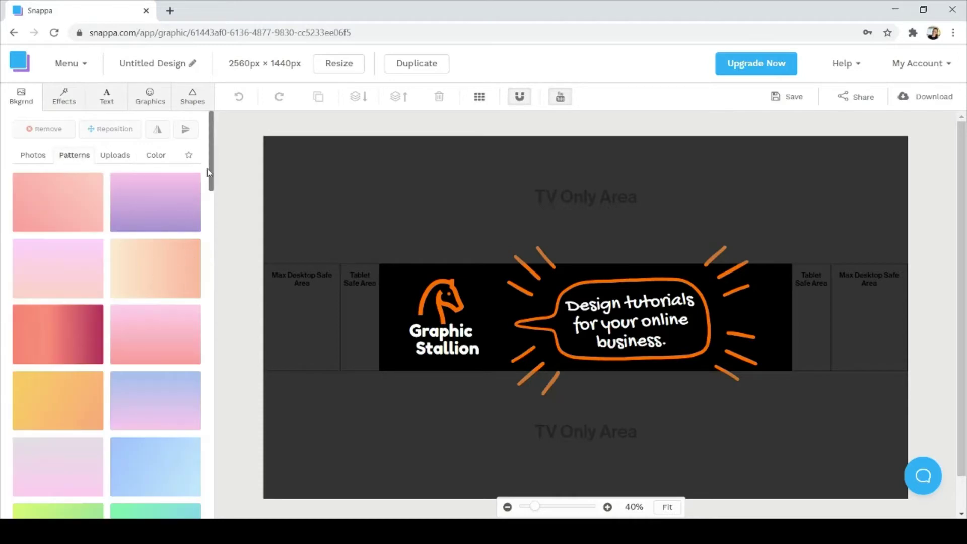
{"action": "scroll", "coordinate": [211, 175], "scroll_direction": "down", "scroll_amount": 4}
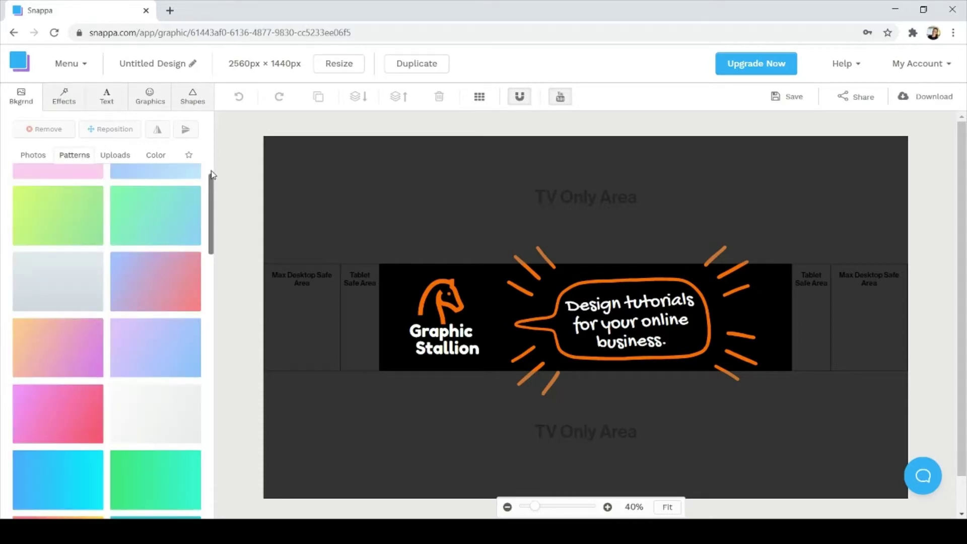
{"action": "scroll", "coordinate": [211, 175], "scroll_direction": "down", "scroll_amount": 4}
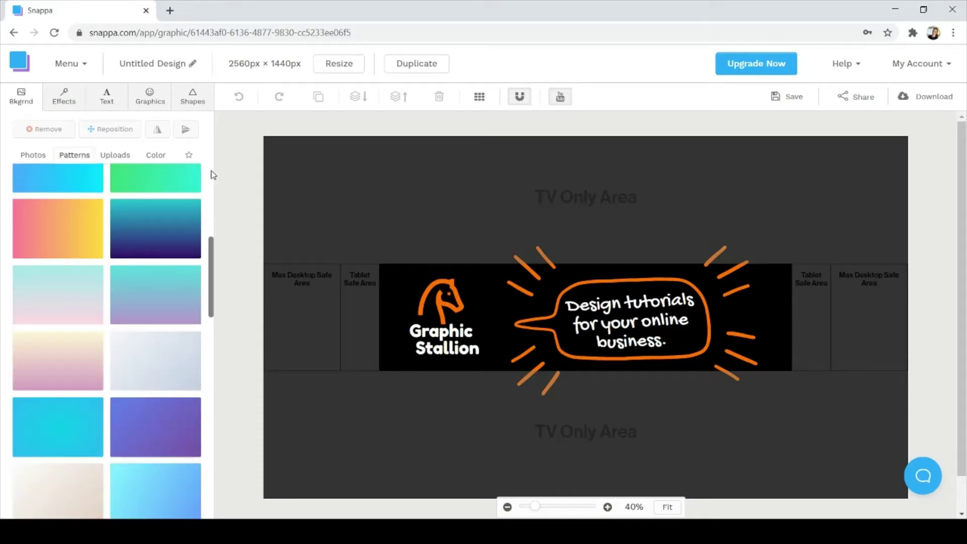
{"action": "scroll", "coordinate": [210, 174], "scroll_direction": "down", "scroll_amount": 3}
{"action": "scroll", "coordinate": [210, 175], "scroll_direction": "down", "scroll_amount": 3}
{"action": "scroll", "coordinate": [211, 174], "scroll_direction": "down", "scroll_amount": 3}
{"action": "scroll", "coordinate": [210, 174], "scroll_direction": "down", "scroll_amount": 2}
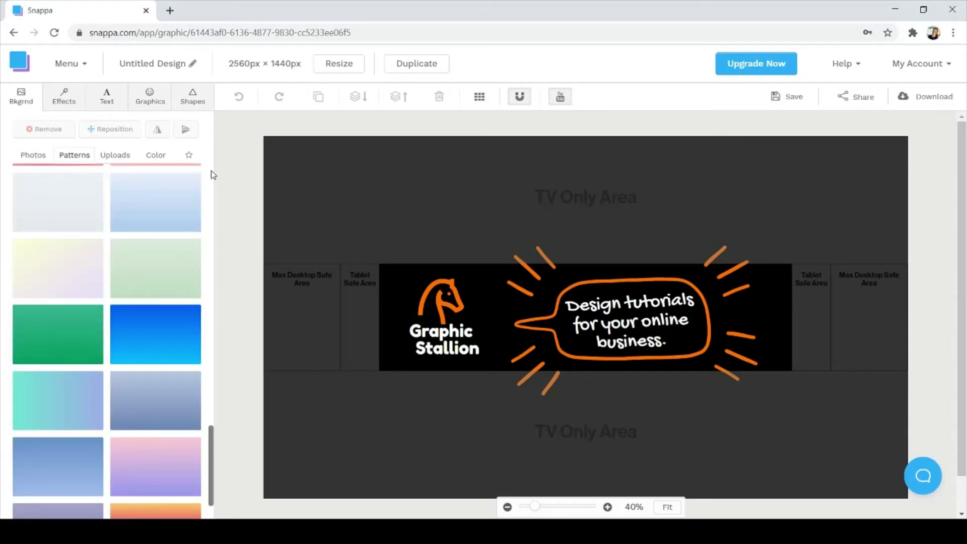
{"action": "scroll", "coordinate": [211, 170], "scroll_direction": "down", "scroll_amount": 1}
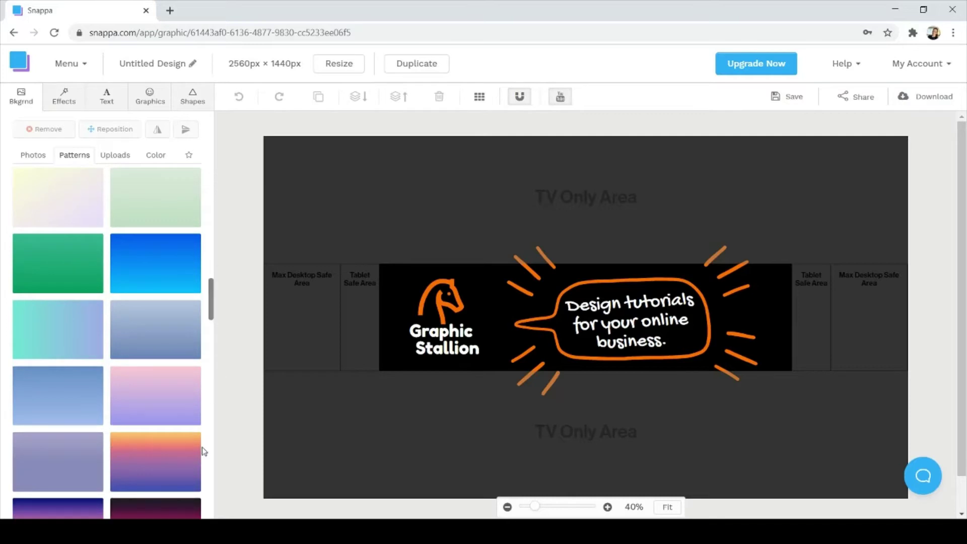
{"action": "scroll", "coordinate": [211, 313], "scroll_direction": "down", "scroll_amount": 2}
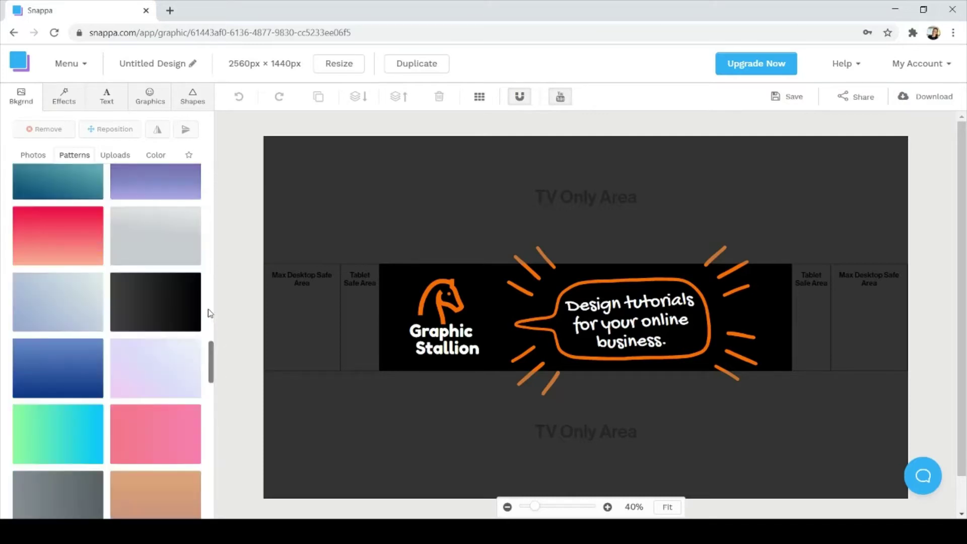
{"action": "scroll", "coordinate": [211, 313], "scroll_direction": "down", "scroll_amount": 2}
{"action": "scroll", "coordinate": [210, 313], "scroll_direction": "down", "scroll_amount": 4}
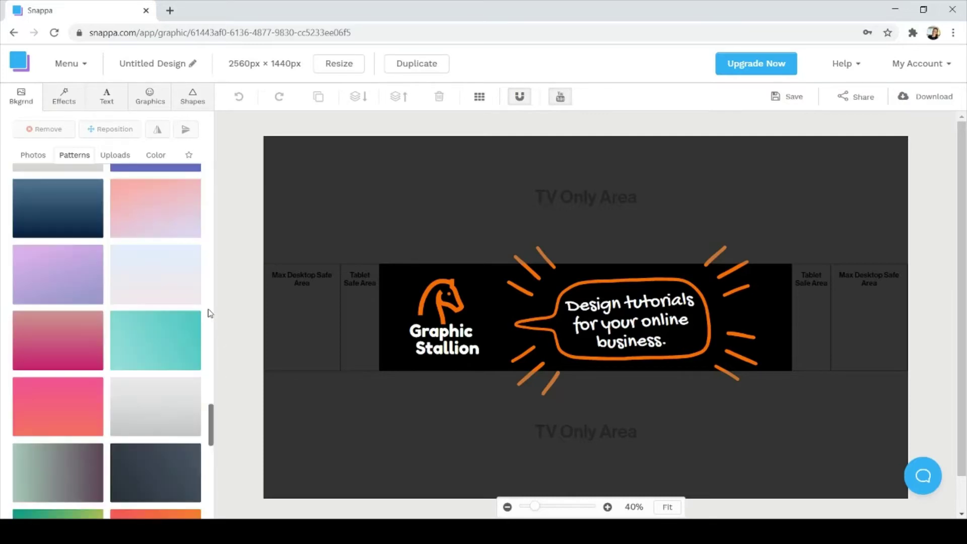
{"action": "left_click", "coordinate": [159, 464]}
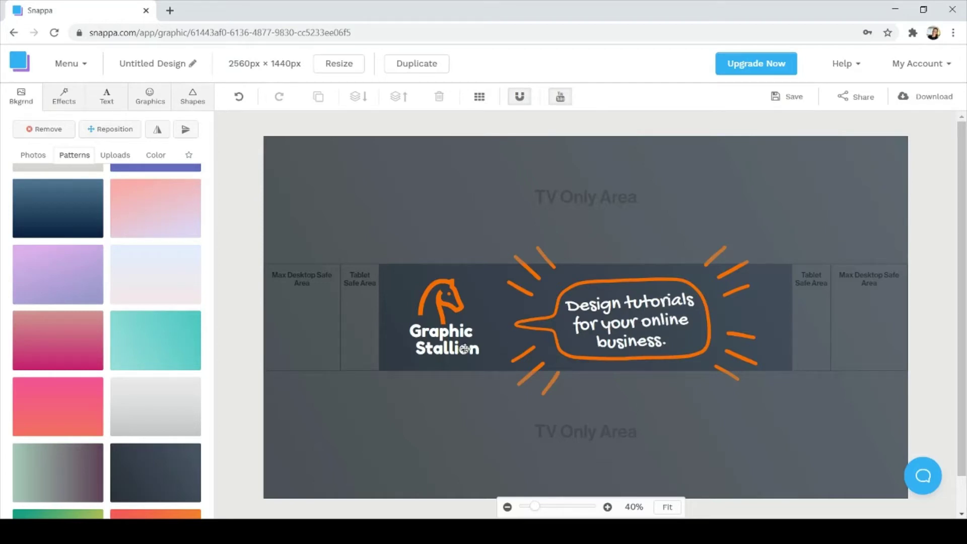
Browse the Graphics and Shapes libraries to reach the Icons grid.
{"action": "left_click", "coordinate": [449, 288]}
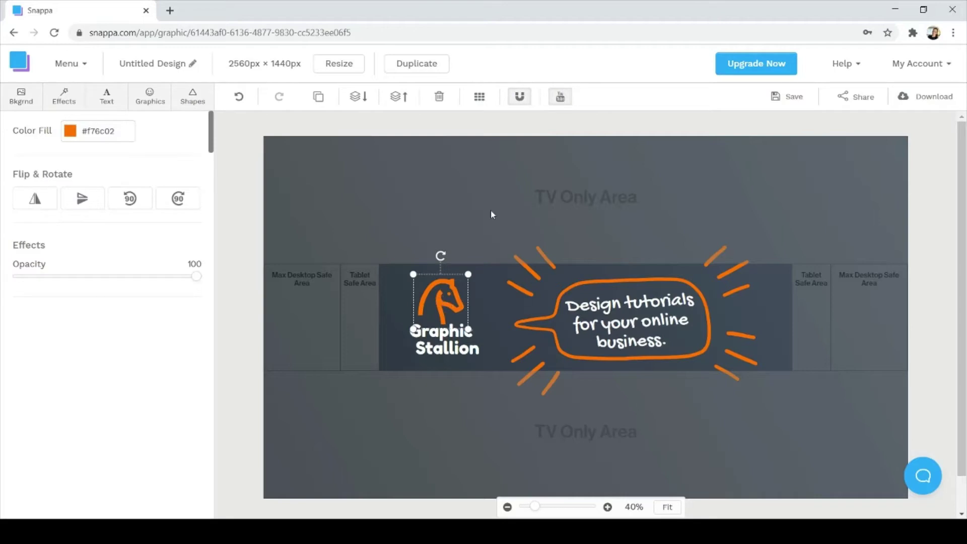
{"action": "left_click", "coordinate": [154, 100]}
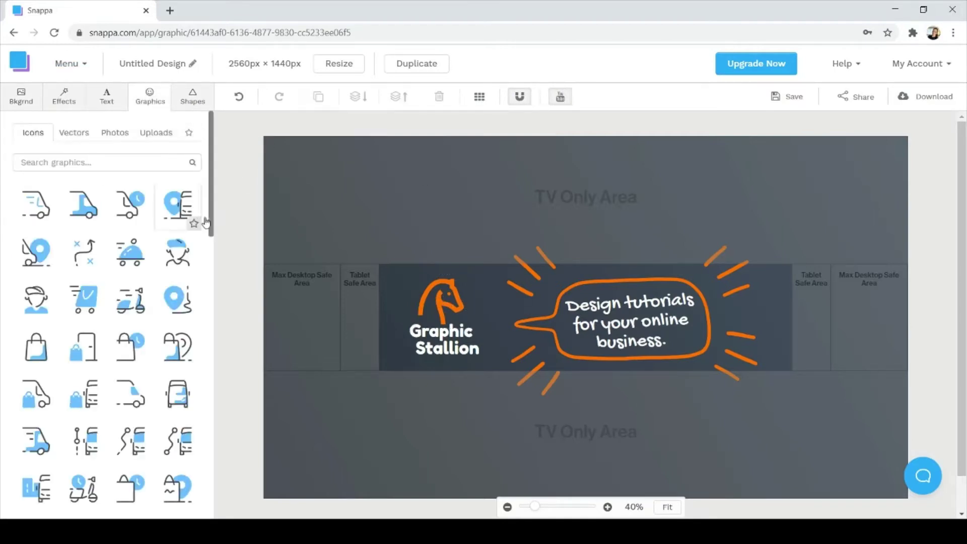
{"action": "left_click", "coordinate": [449, 296]}
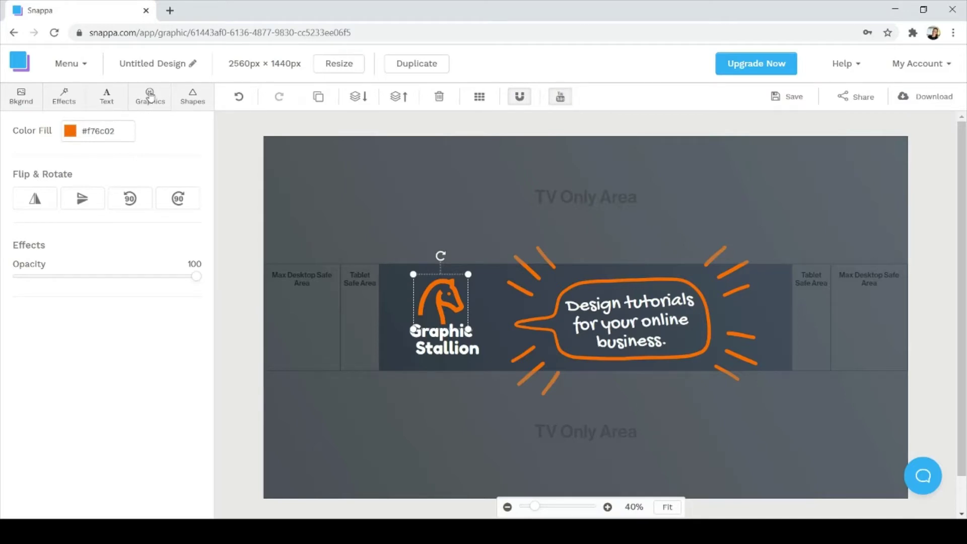
{"action": "left_click", "coordinate": [192, 98]}
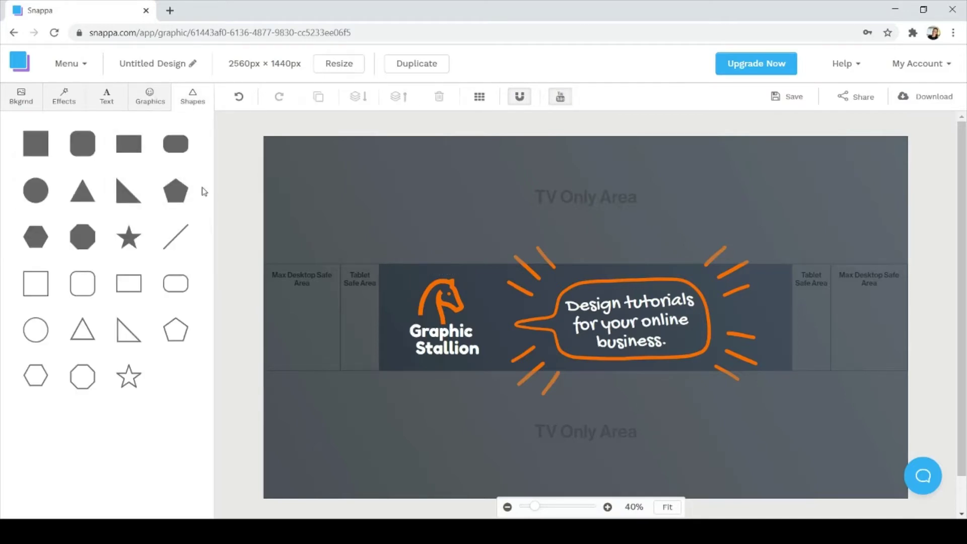
{"action": "left_click", "coordinate": [150, 103]}
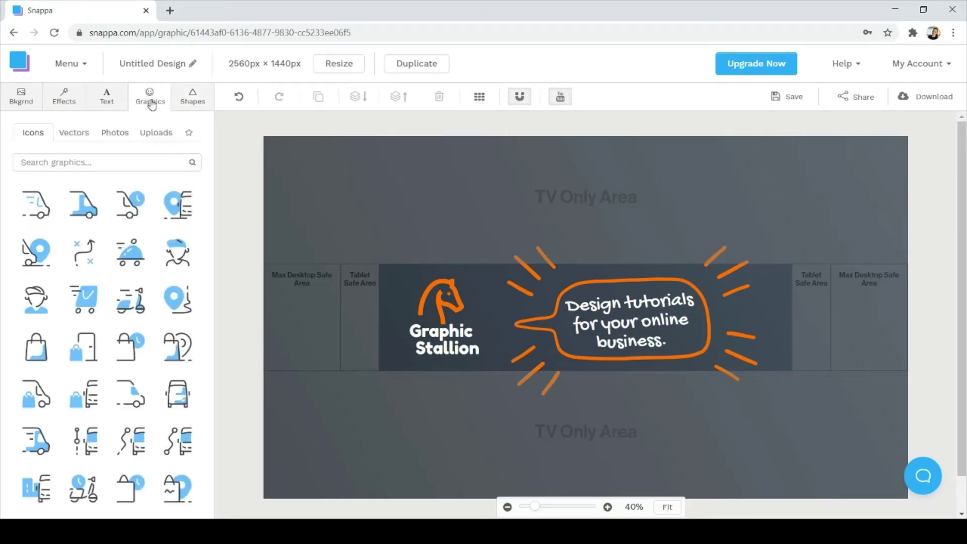
Add the man-with-cap icon and shrink it near the name text.
{"action": "mouse_move", "coordinate": [210, 199]}
{"action": "left_click", "coordinate": [182, 257]}
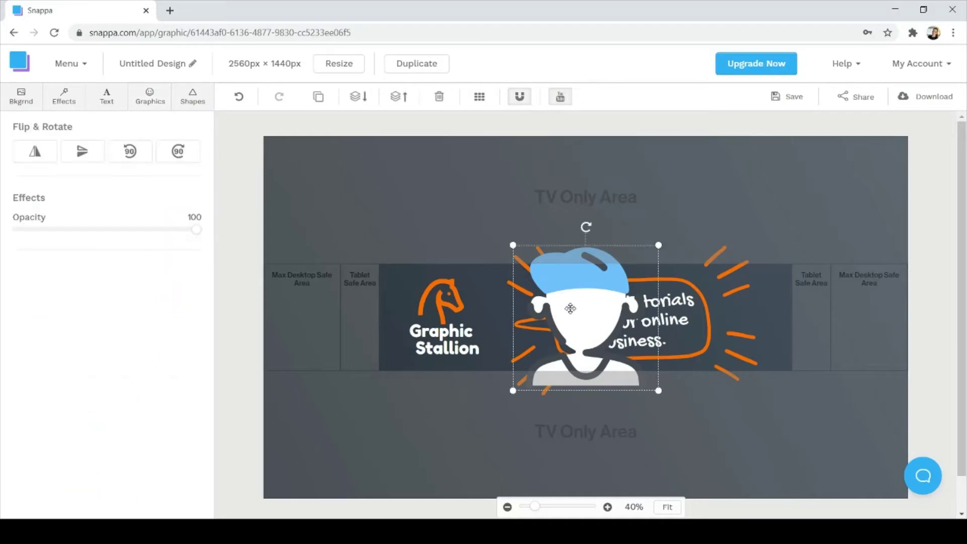
{"action": "left_click_drag", "start_coordinate": [565, 305], "coordinate": [417, 279]}
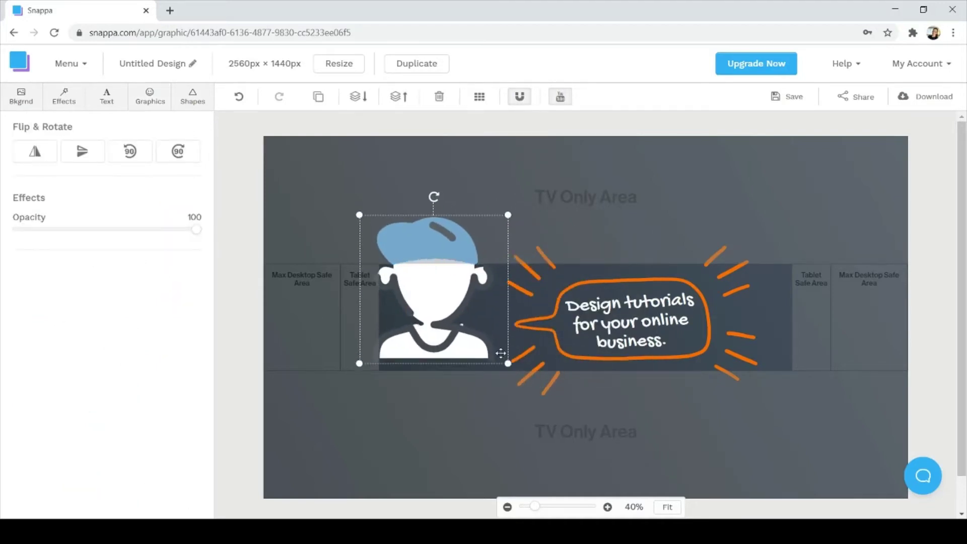
{"action": "left_click_drag", "start_coordinate": [498, 351], "coordinate": [423, 279]}
{"action": "mouse_move", "coordinate": [389, 244]}
{"action": "left_mouse_down"}
{"action": "mouse_move", "coordinate": [431, 280]}
{"action": "mouse_move", "coordinate": [381, 257]}
{"action": "left_mouse_up"}
Delete the orange horse logo and fit the cap icon into its spot above the name.
{"action": "left_click", "coordinate": [451, 299]}
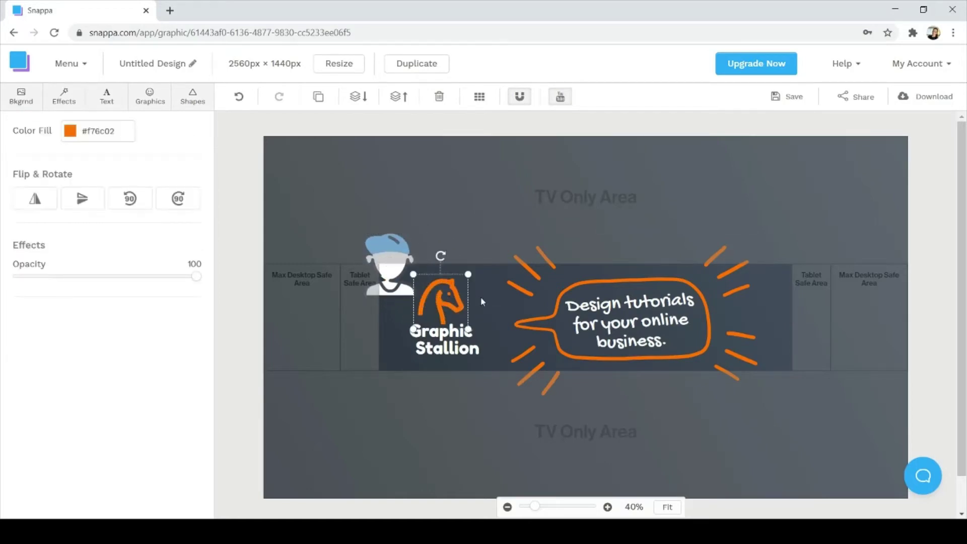
{"action": "left_click", "coordinate": [437, 98]}
{"action": "left_click_drag", "start_coordinate": [390, 259], "coordinate": [438, 286]}
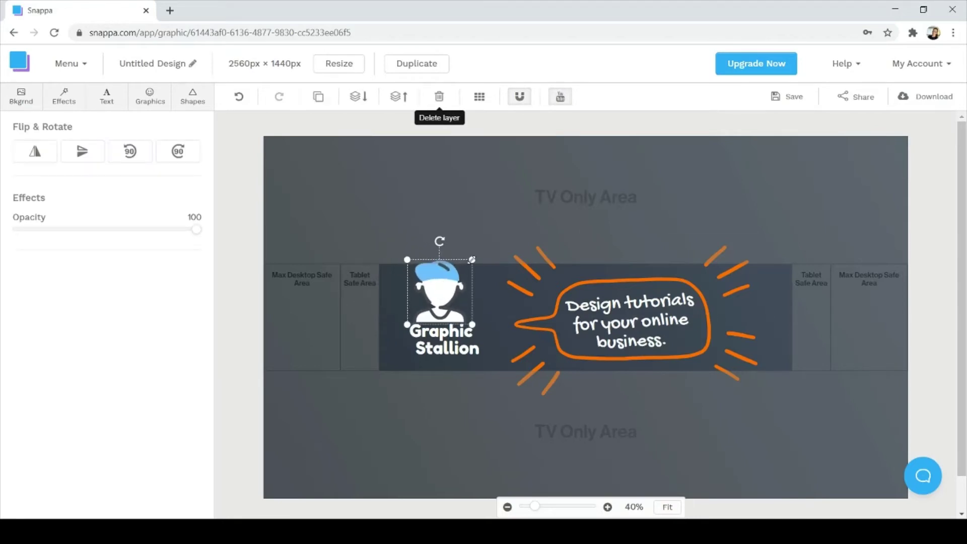
{"action": "left_click_drag", "start_coordinate": [472, 260], "coordinate": [468, 265]}
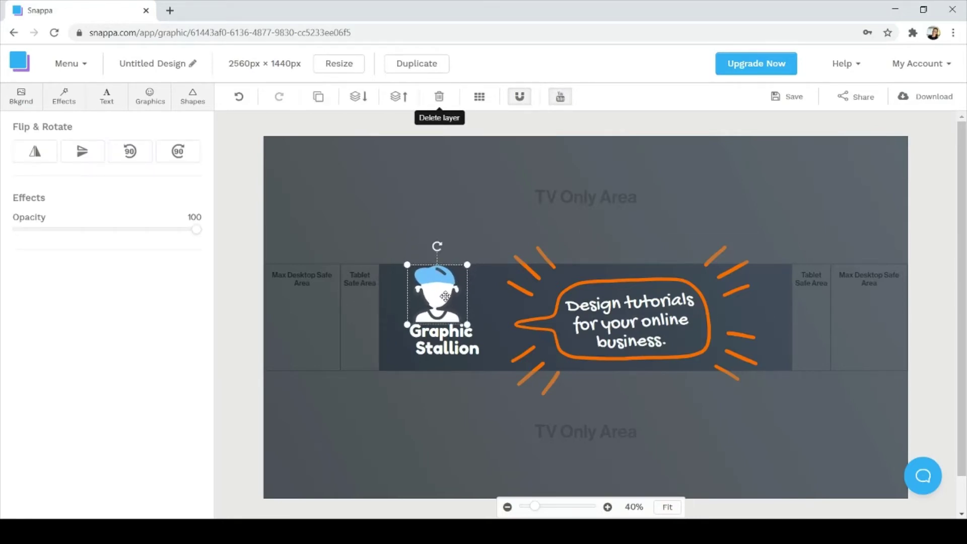
{"action": "left_click_drag", "start_coordinate": [446, 296], "coordinate": [449, 299]}
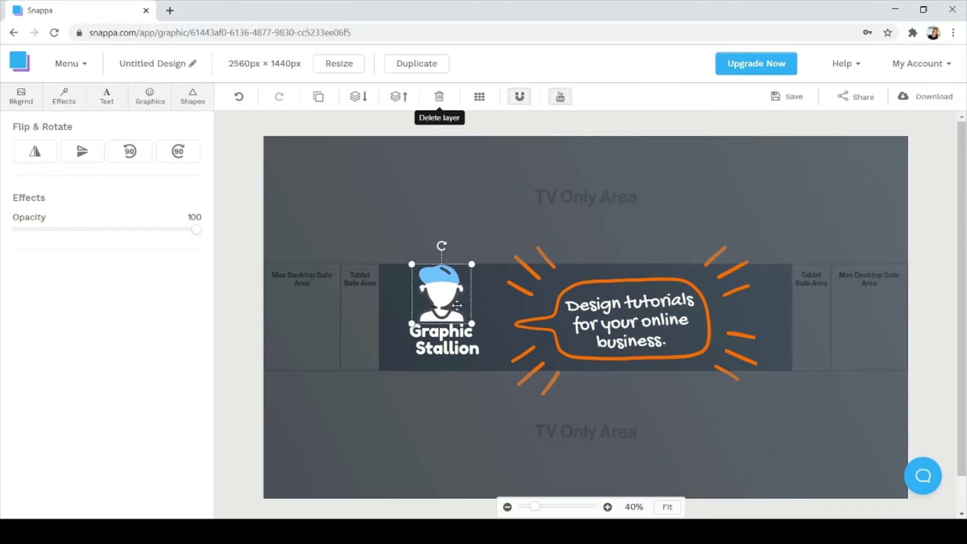
{"action": "left_click", "coordinate": [480, 346]}
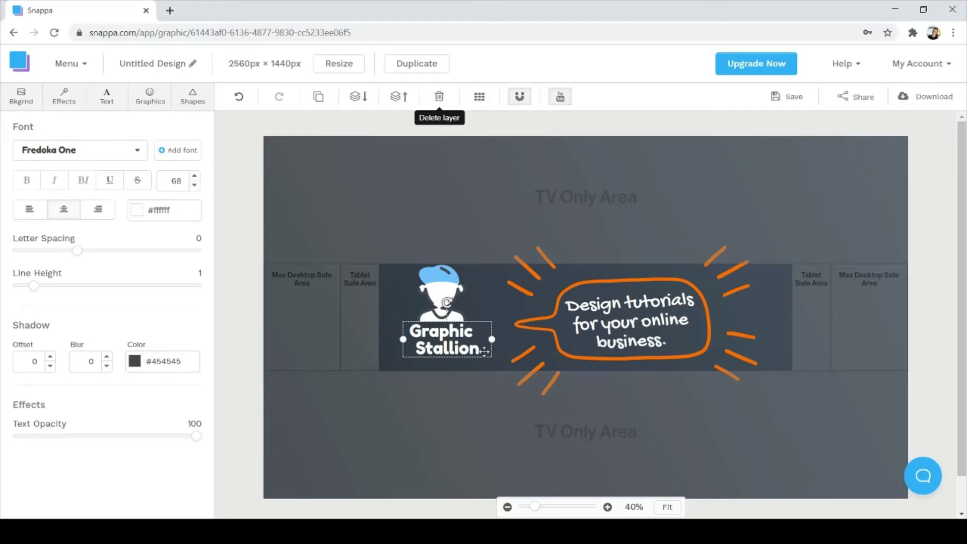
{"action": "key", "text": "Delete"}
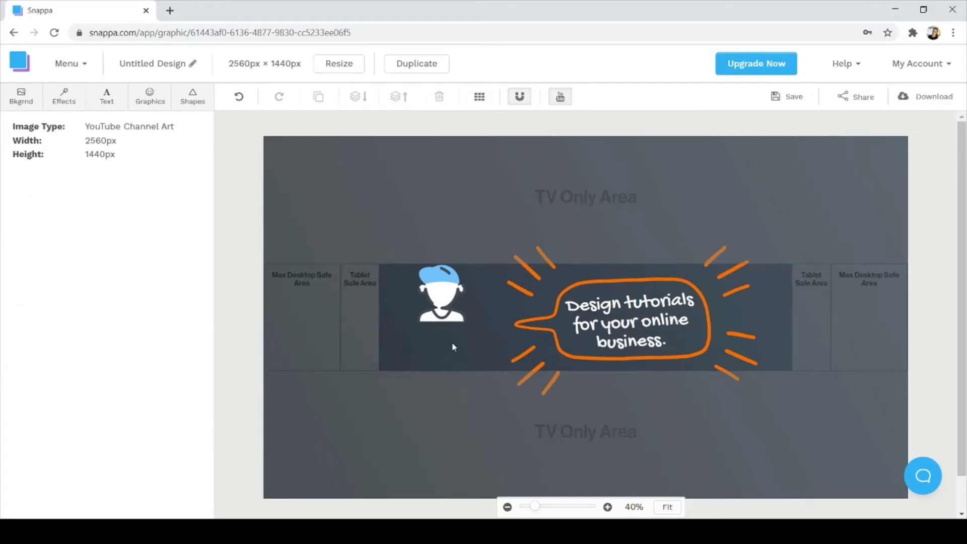
{"action": "left_click", "coordinate": [239, 97]}
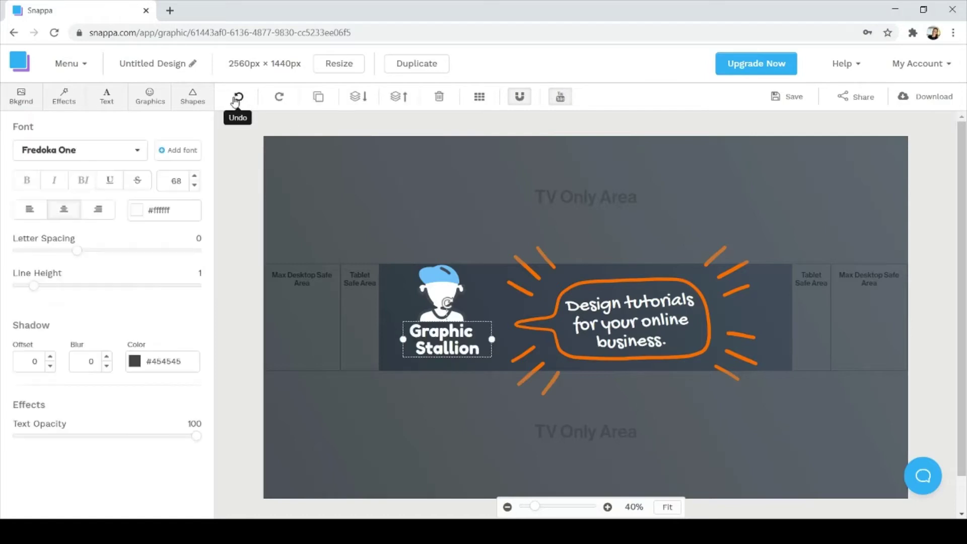
{"action": "double_click", "coordinate": [483, 349]}
{"action": "key", "text": "BackSpace"}
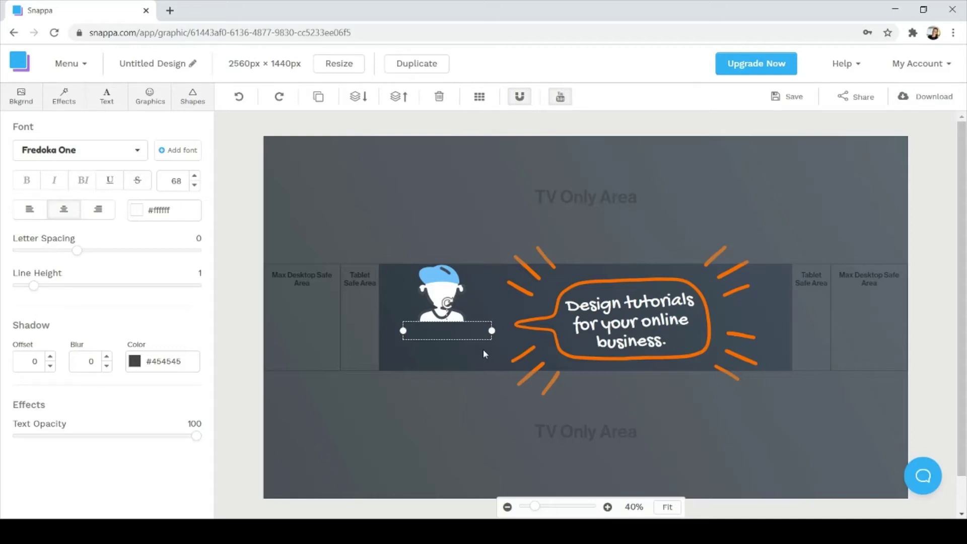
{"action": "type", "text": "D"}
{"action": "type", "text": "ellen"}
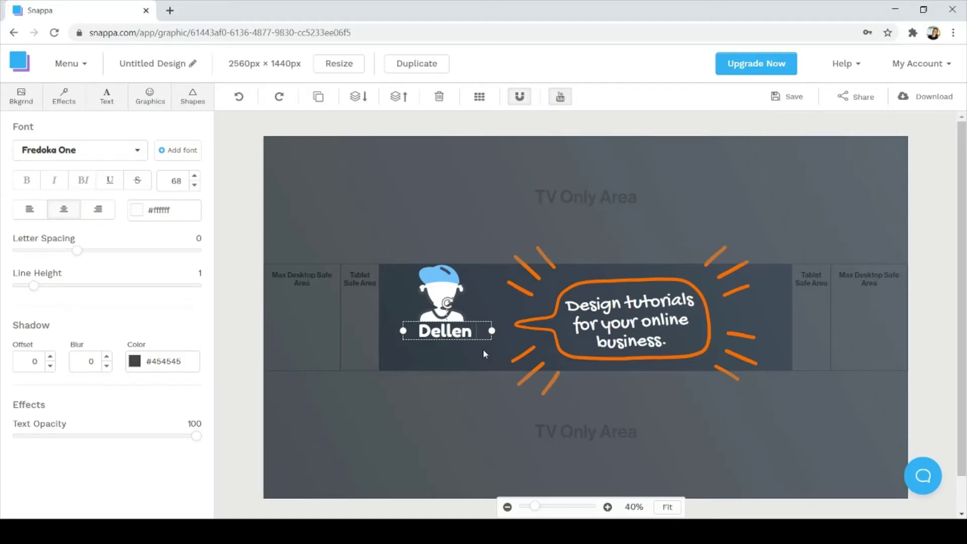
{"action": "type", "text": " Winiarki"}
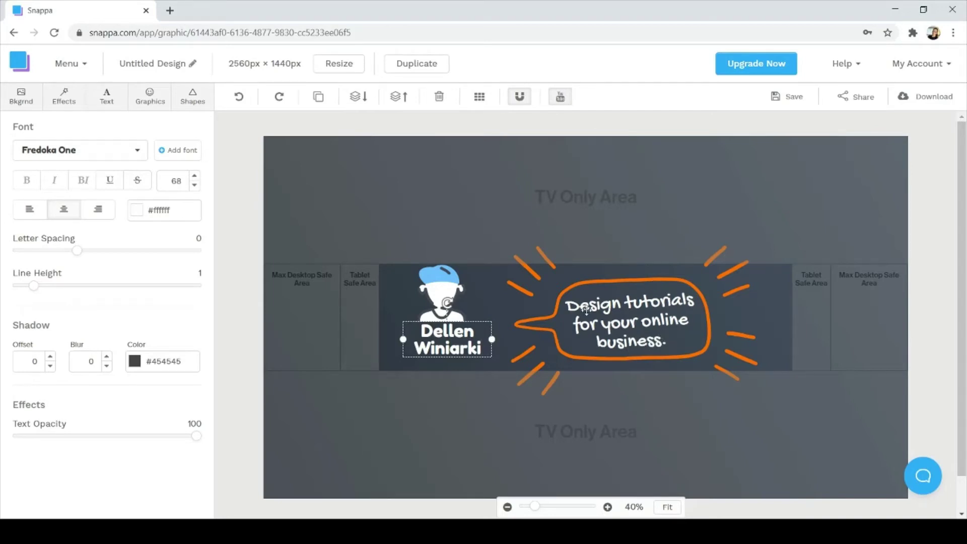
{"action": "left_click", "coordinate": [666, 341]}
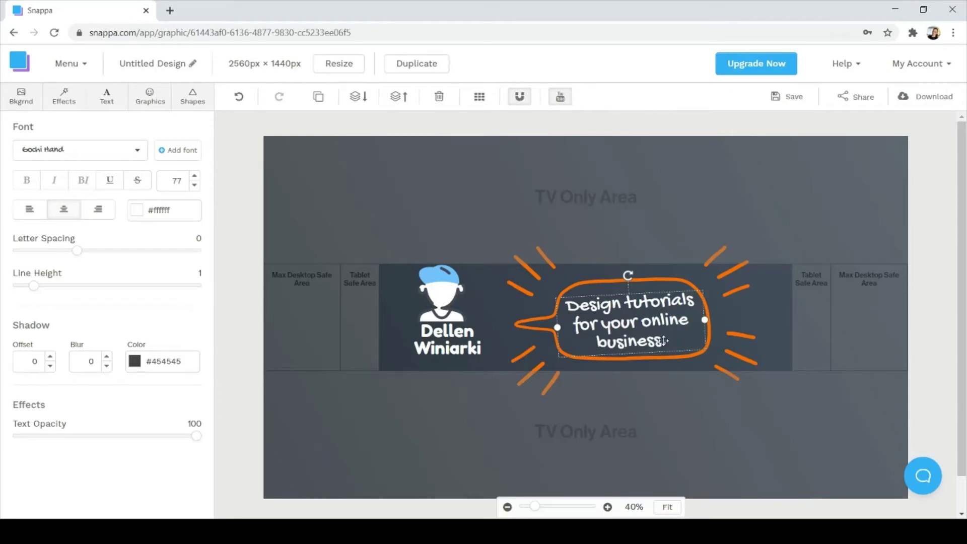
{"action": "key", "text": "Delete"}
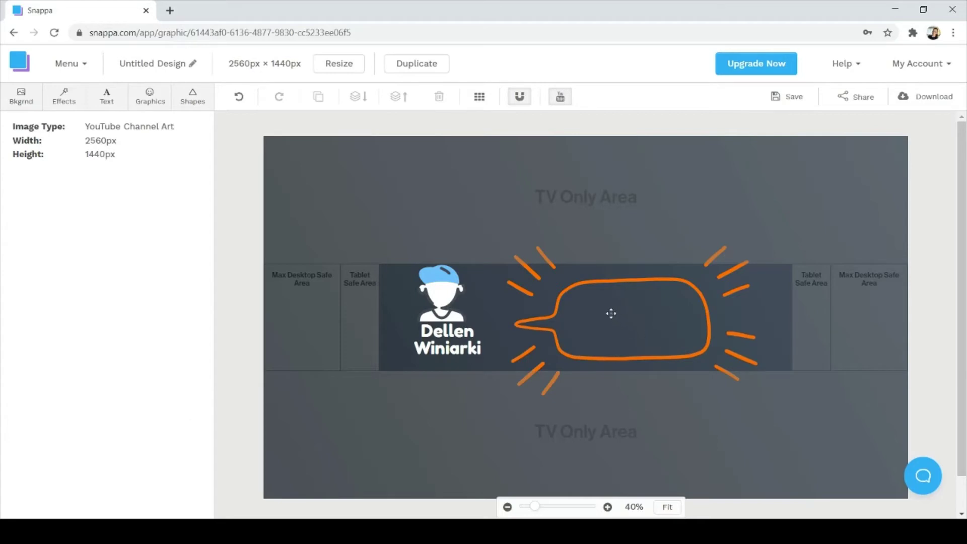
{"action": "left_click", "coordinate": [610, 313]}
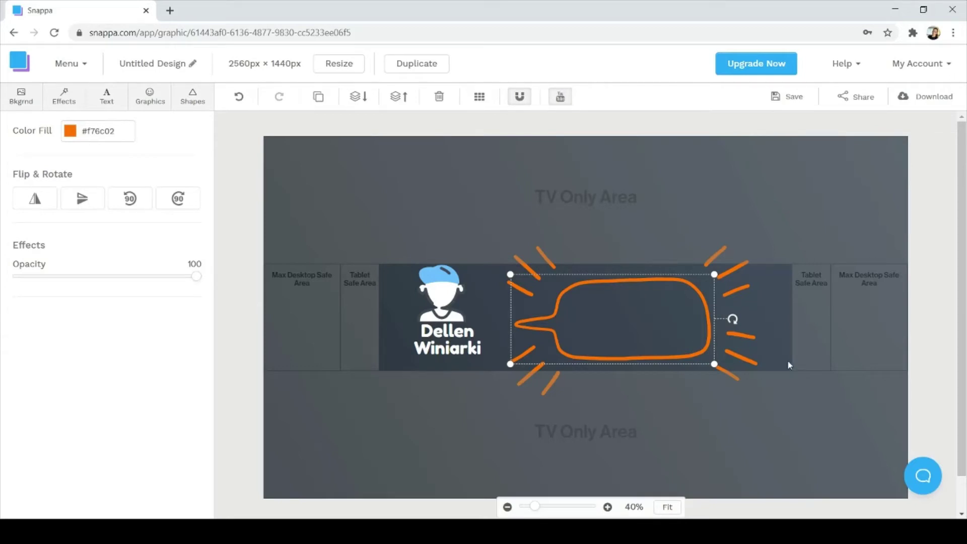
{"action": "left_click", "coordinate": [786, 409]}
{"action": "left_click", "coordinate": [673, 327]}
{"action": "left_click", "coordinate": [788, 398]}
{"action": "left_click", "coordinate": [672, 330]}
{"action": "left_click", "coordinate": [240, 97]}
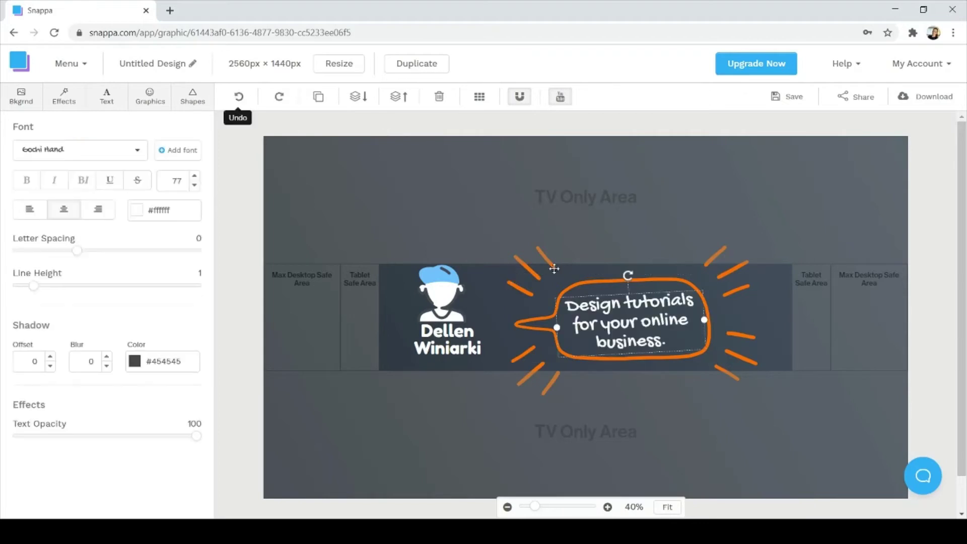
{"action": "double_click", "coordinate": [663, 342]}
{"action": "left_click", "coordinate": [671, 341]}
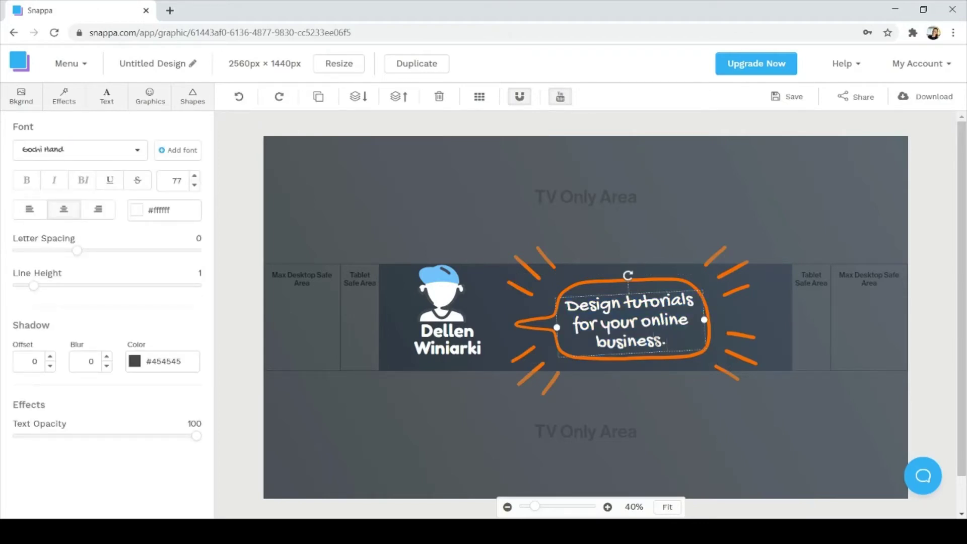
{"action": "double_click", "coordinate": [671, 342]}
{"action": "left_click", "coordinate": [670, 342]}
Rewrite the bubble tagline as 'Watch me stream my games.' and deselect it.
{"action": "key", "text": "BackSpace"}
{"action": "key", "text": "BackSpace"}
{"action": "key", "text": "BackSpace"}
{"action": "key", "text": "BackSpace"}
{"action": "key", "text": "BackSpace"}
{"action": "key", "text": "BackSpace"}
{"action": "key", "text": "BackSpace"}
{"action": "key", "text": "BackSpace"}
{"action": "key", "text": "BackSpace"}
{"action": "key", "text": "BackSpace"}
{"action": "key", "text": "BackSpace"}
{"action": "key", "text": "BackSpace"}
{"action": "key", "text": "BackSpace"}
{"action": "key", "text": "BackSpace"}
{"action": "key", "text": "BackSpace"}
{"action": "type", "text": "Watch me stream m"}
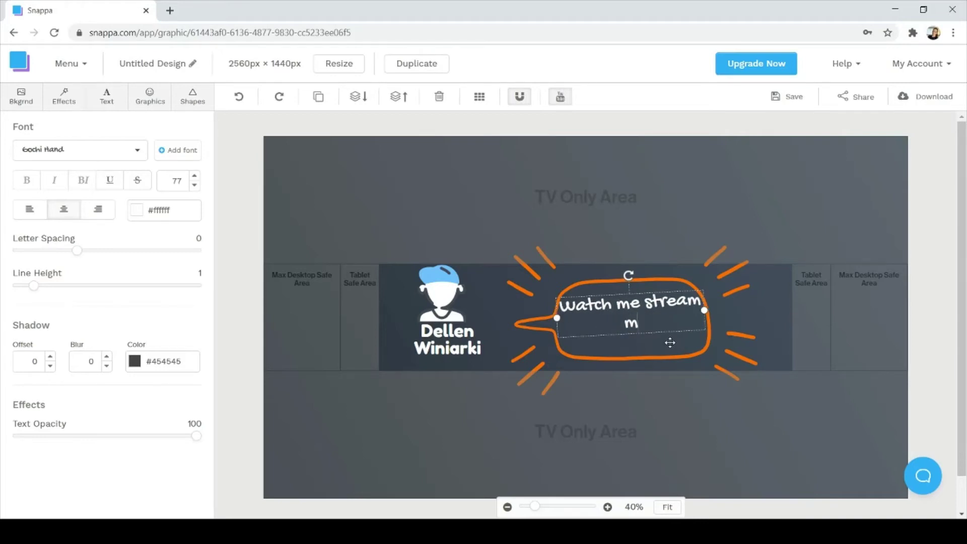
{"action": "type", "text": "y games"}
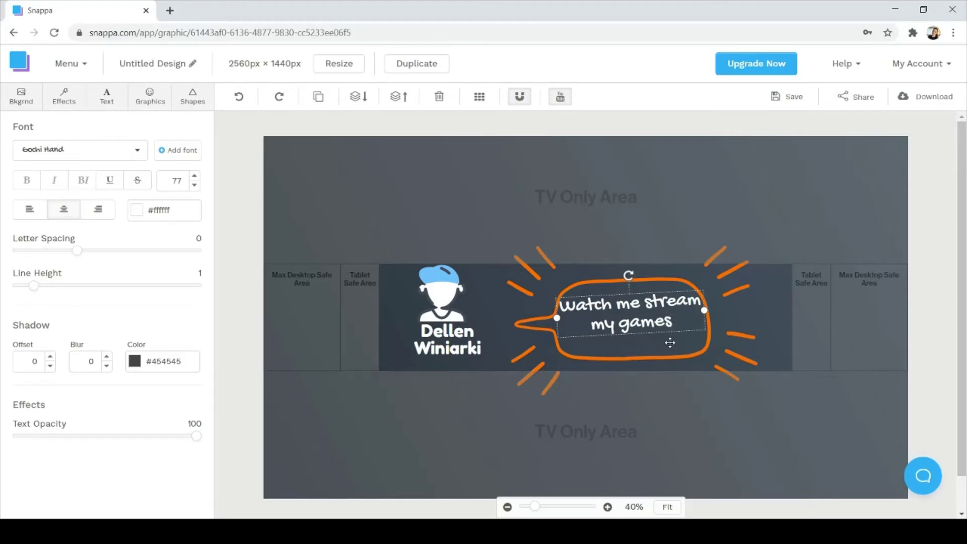
{"action": "type", "text": "."}
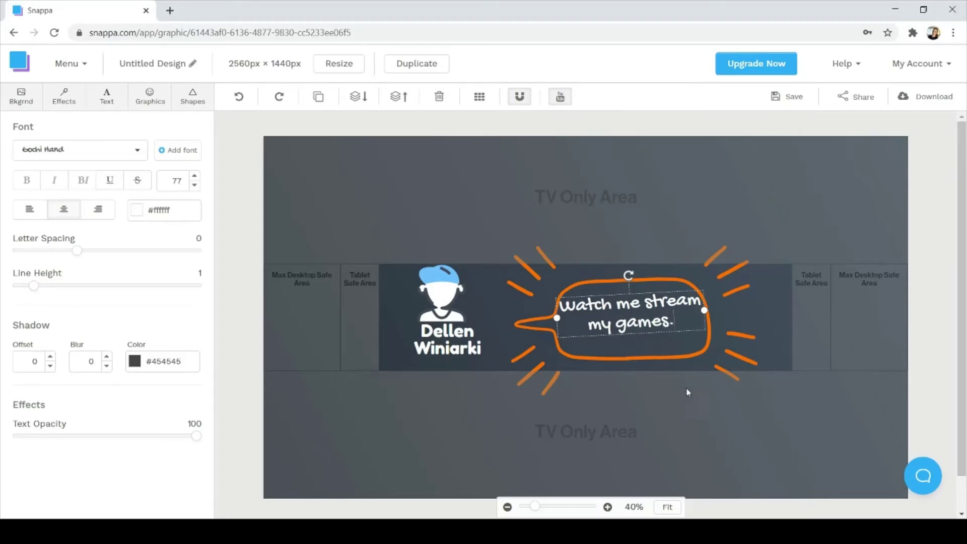
{"action": "left_click", "coordinate": [701, 410]}
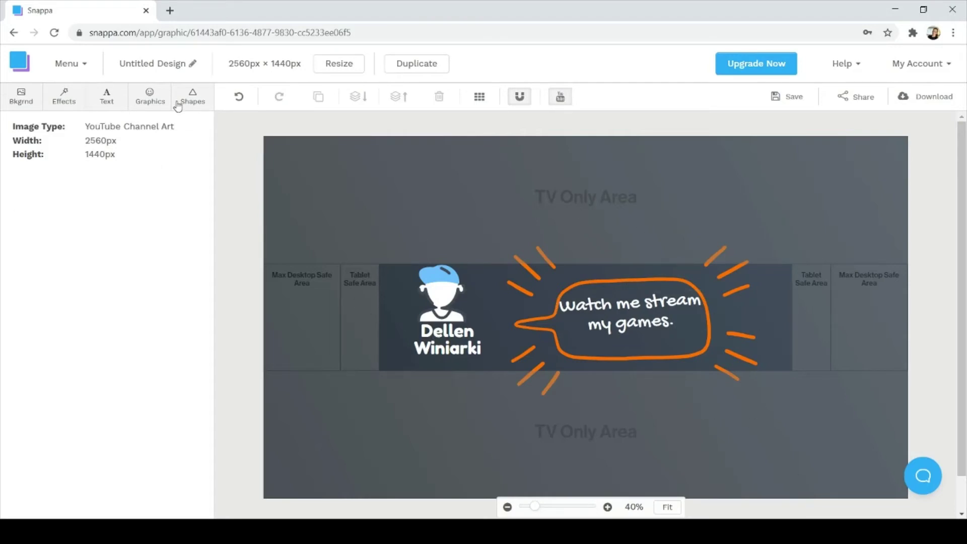
Glance at Graphics and Shapes, then show the background Effects sliders.
{"action": "left_click", "coordinate": [152, 106]}
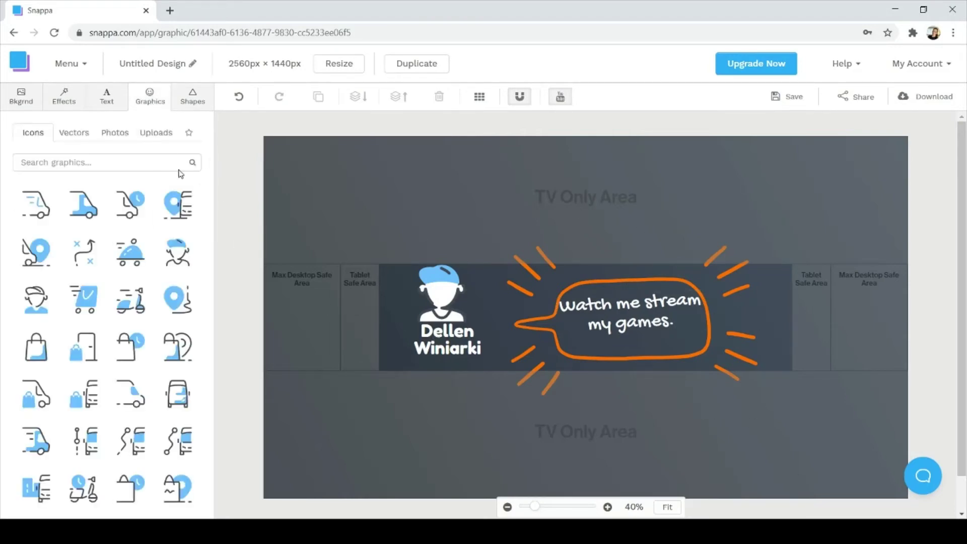
{"action": "left_click", "coordinate": [192, 97]}
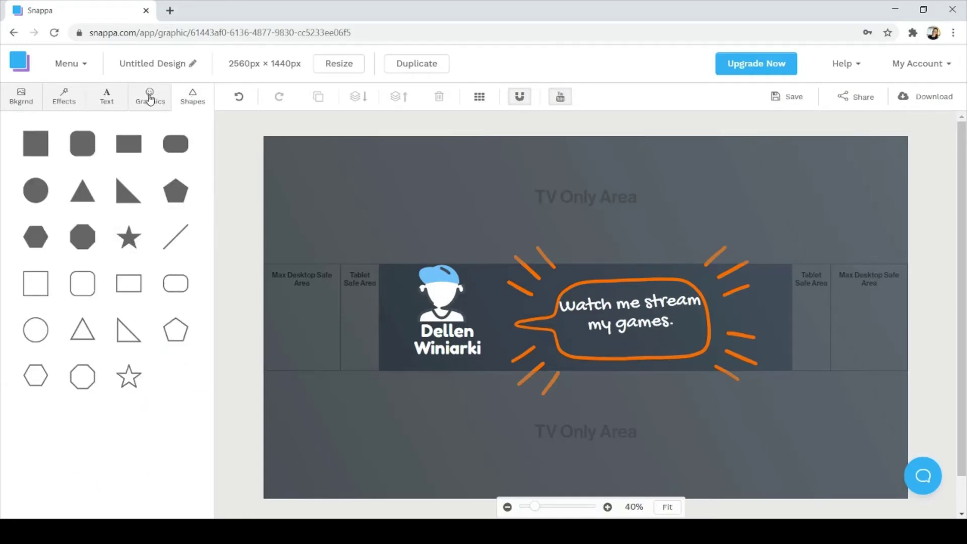
{"action": "left_click", "coordinate": [61, 104]}
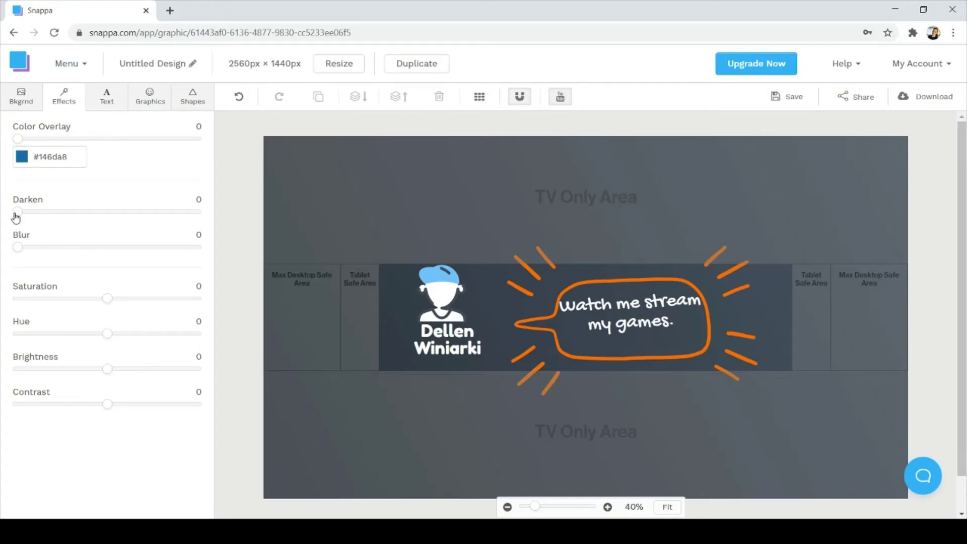
Set background Darken to 33, trying blur and saturation but leaving them off.
{"action": "left_click_drag", "start_coordinate": [17, 213], "coordinate": [78, 225]}
{"action": "left_click", "coordinate": [20, 250]}
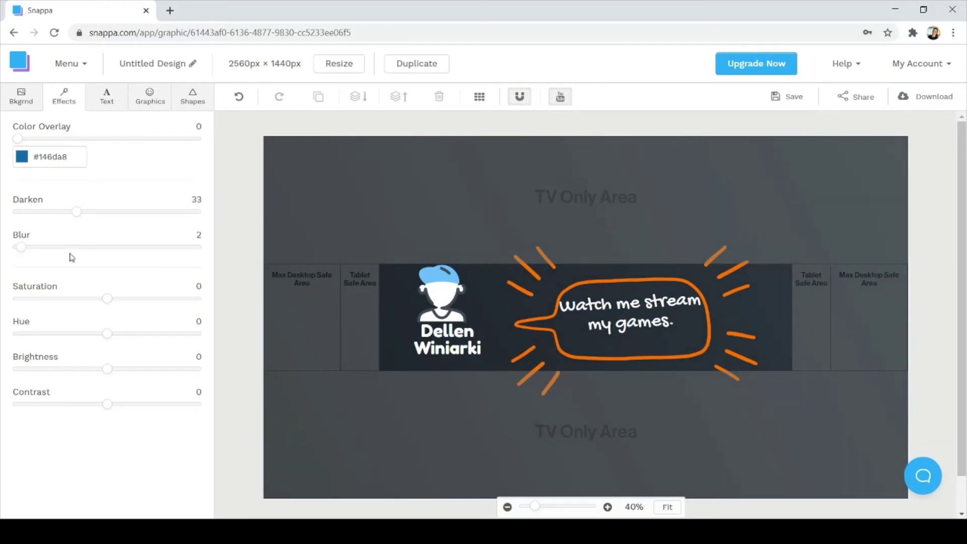
{"action": "left_click", "coordinate": [60, 248]}
{"action": "mouse_move", "coordinate": [60, 252]}
{"action": "left_mouse_down"}
{"action": "mouse_move", "coordinate": [91, 253]}
{"action": "mouse_move", "coordinate": [8, 254]}
{"action": "left_mouse_up"}
{"action": "mouse_move", "coordinate": [105, 301]}
{"action": "left_mouse_down"}
{"action": "mouse_move", "coordinate": [169, 307]}
{"action": "mouse_move", "coordinate": [99, 309]}
{"action": "mouse_move", "coordinate": [119, 300]}
{"action": "mouse_move", "coordinate": [106, 300]}
{"action": "left_mouse_up"}
Lower background hue, brightness and contrast to -4, then check the avatar.
{"action": "mouse_move", "coordinate": [105, 337]}
{"action": "left_mouse_down"}
{"action": "mouse_move", "coordinate": [130, 335]}
{"action": "mouse_move", "coordinate": [88, 334]}
{"action": "mouse_move", "coordinate": [48, 317]}
{"action": "mouse_move", "coordinate": [154, 338]}
{"action": "mouse_move", "coordinate": [104, 335]}
{"action": "left_mouse_up"}
{"action": "mouse_move", "coordinate": [105, 371]}
{"action": "left_mouse_down"}
{"action": "mouse_move", "coordinate": [128, 371]}
{"action": "mouse_move", "coordinate": [109, 372]}
{"action": "mouse_move", "coordinate": [127, 401]}
{"action": "mouse_move", "coordinate": [139, 401]}
{"action": "mouse_move", "coordinate": [73, 388]}
{"action": "mouse_move", "coordinate": [145, 384]}
{"action": "mouse_move", "coordinate": [104, 389]}
{"action": "left_mouse_up"}
{"action": "left_click", "coordinate": [442, 293]}
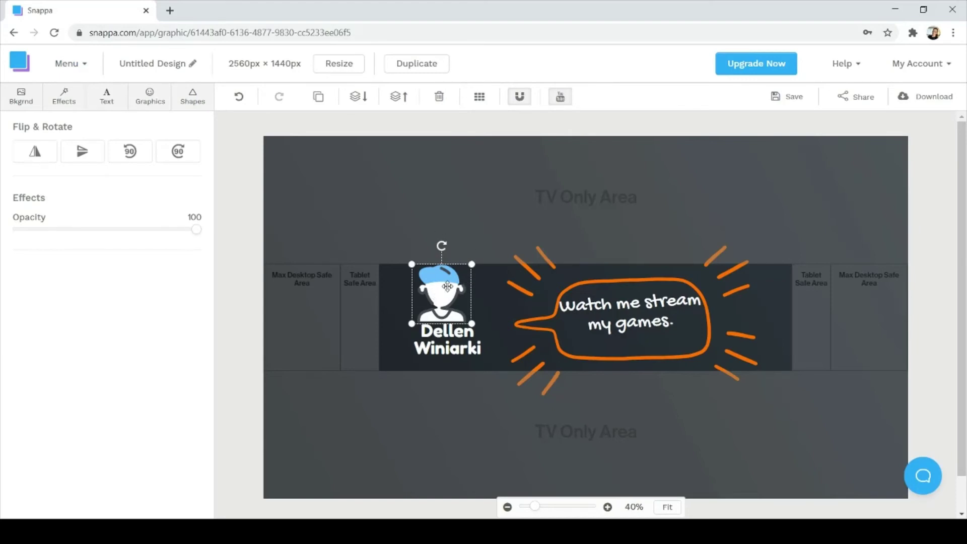
{"action": "left_click", "coordinate": [372, 382]}
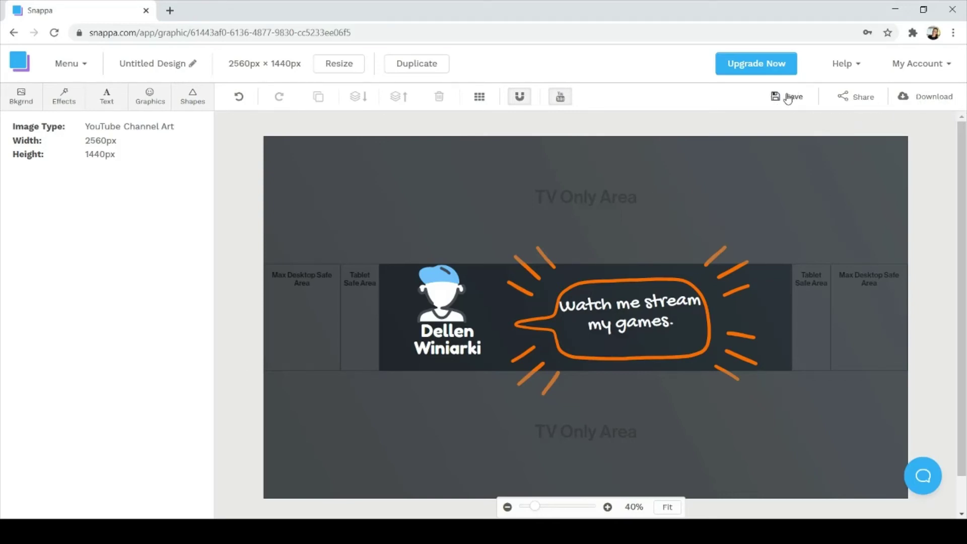
Save the banner, then hide and restore the safe-zone guides to preview it.
{"action": "left_click", "coordinate": [794, 100]}
{"action": "left_click", "coordinate": [561, 103]}
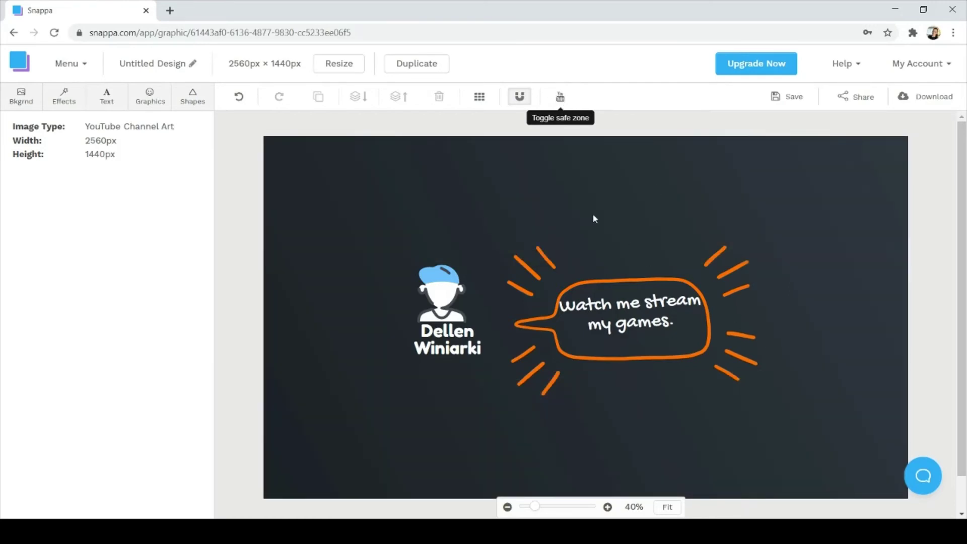
{"action": "left_click", "coordinate": [560, 99]}
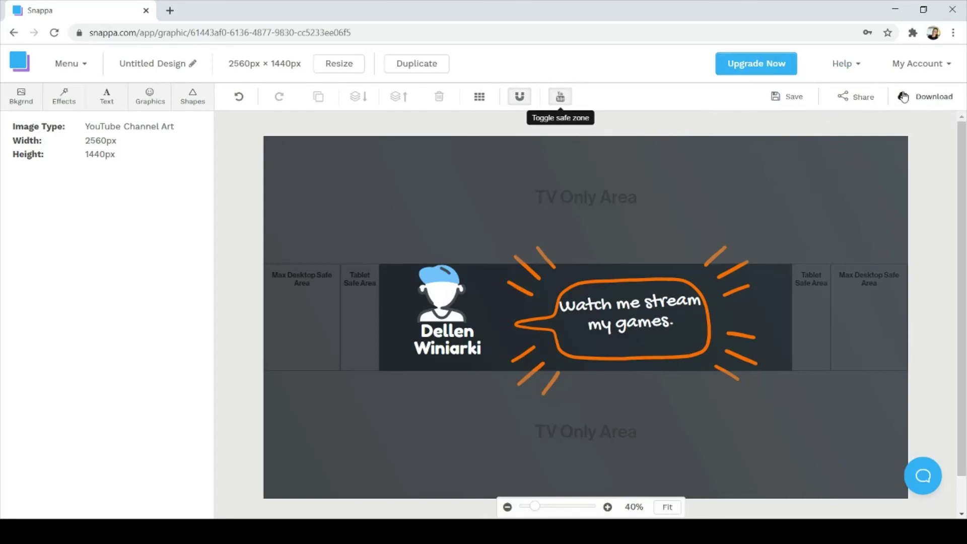
Download the Snappa banner as a high-res PNG.
{"action": "left_click", "coordinate": [947, 97]}
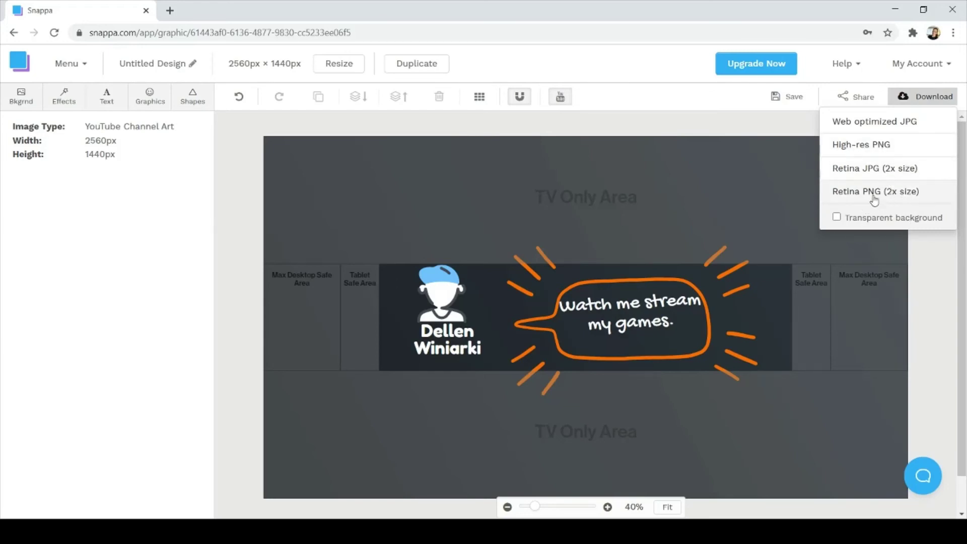
{"action": "left_click", "coordinate": [869, 146]}
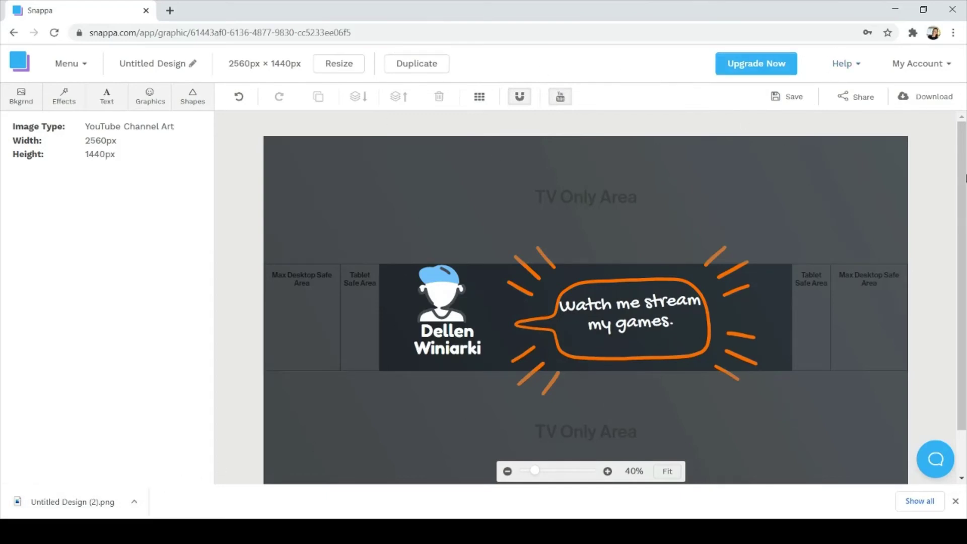
Preview the downloaded banner PNG in Windows Photos.
{"action": "left_click", "coordinate": [108, 507]}
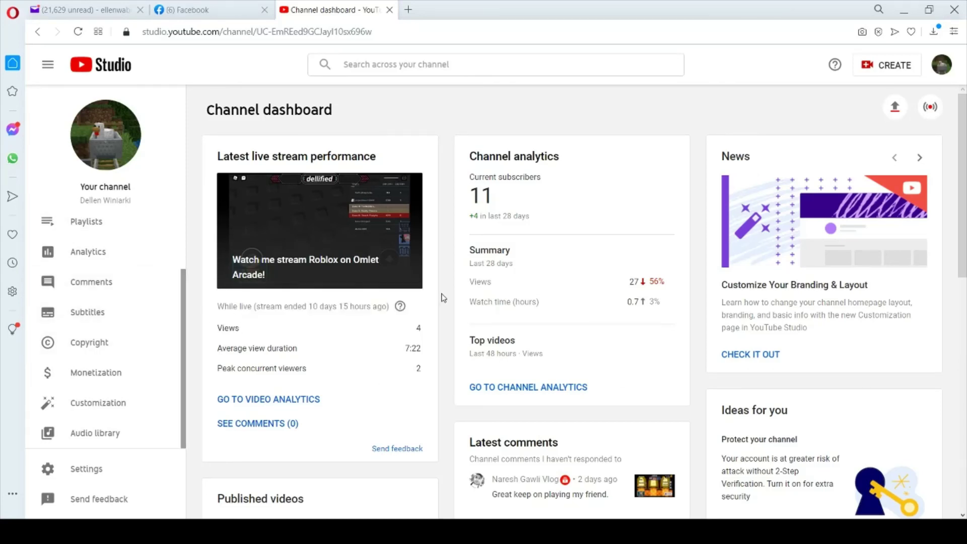
{"action": "scroll", "coordinate": [962, 249], "scroll_direction": "down", "scroll_amount": 2}
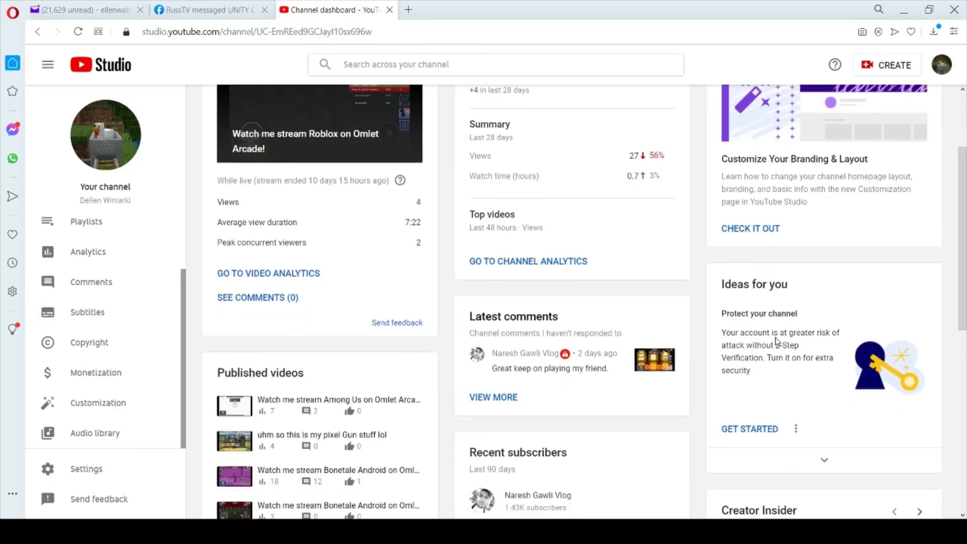
Go to YouTube Studio Customization and its Branding settings.
{"action": "left_click", "coordinate": [67, 409]}
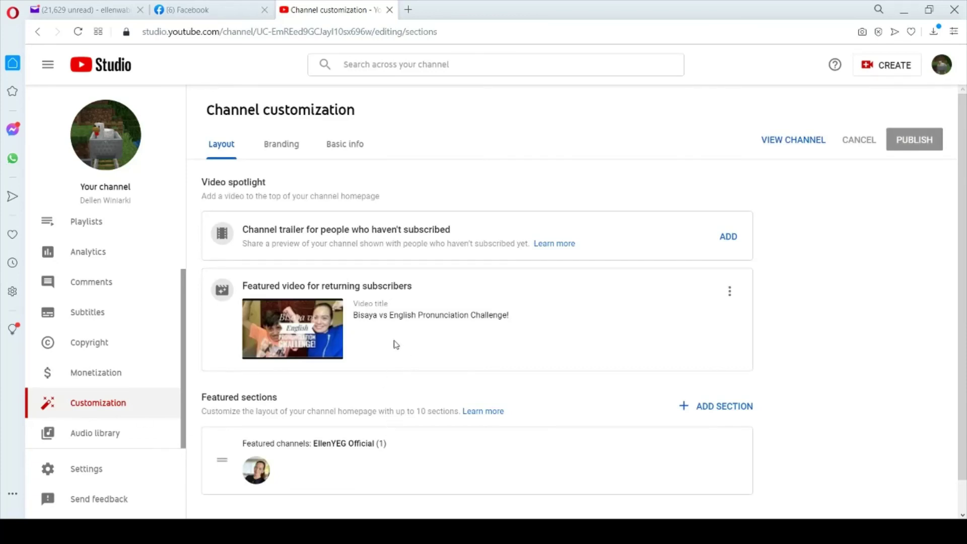
{"action": "scroll", "coordinate": [420, 372], "scroll_direction": "down", "scroll_amount": 1}
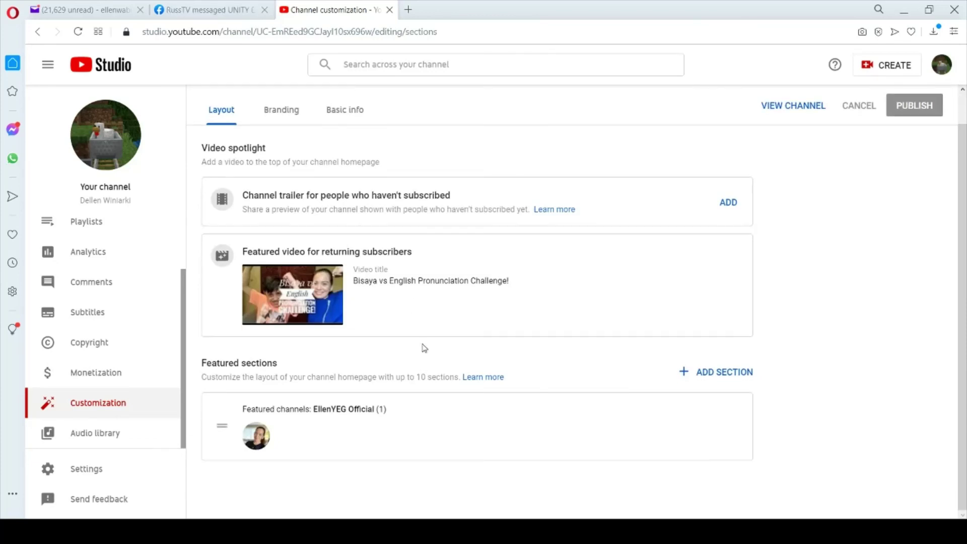
{"action": "left_click", "coordinate": [284, 112]}
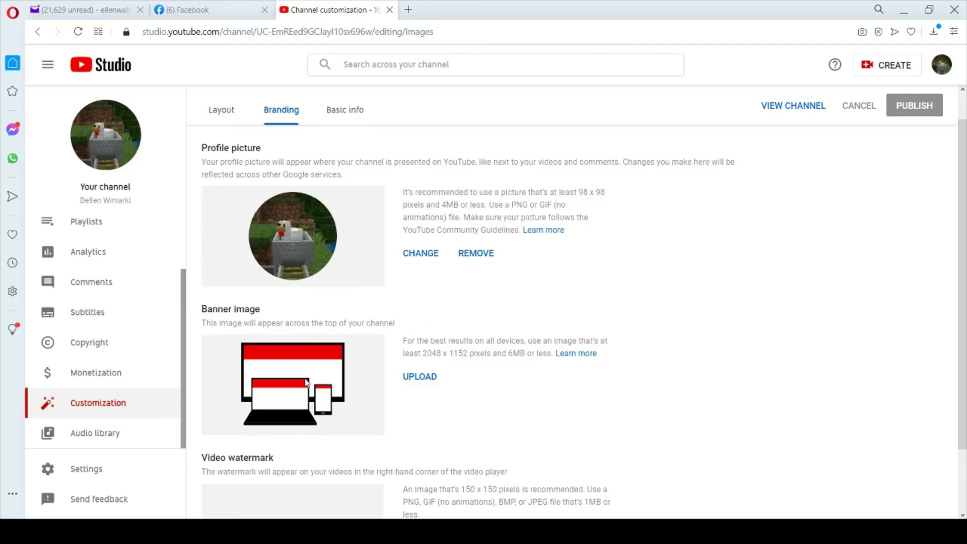
Upload the banner PNG and accept the Customize banner art crop.
{"action": "left_click", "coordinate": [421, 378]}
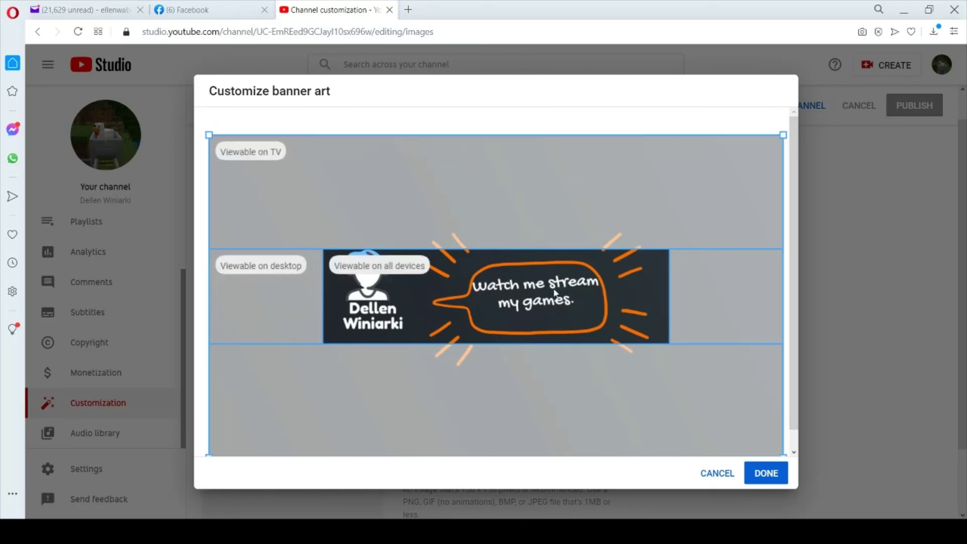
{"action": "left_click", "coordinate": [764, 475]}
{"action": "left_click", "coordinate": [764, 475]}
Close the crop preview and publish the new channel banner.
{"action": "left_click", "coordinate": [764, 475]}
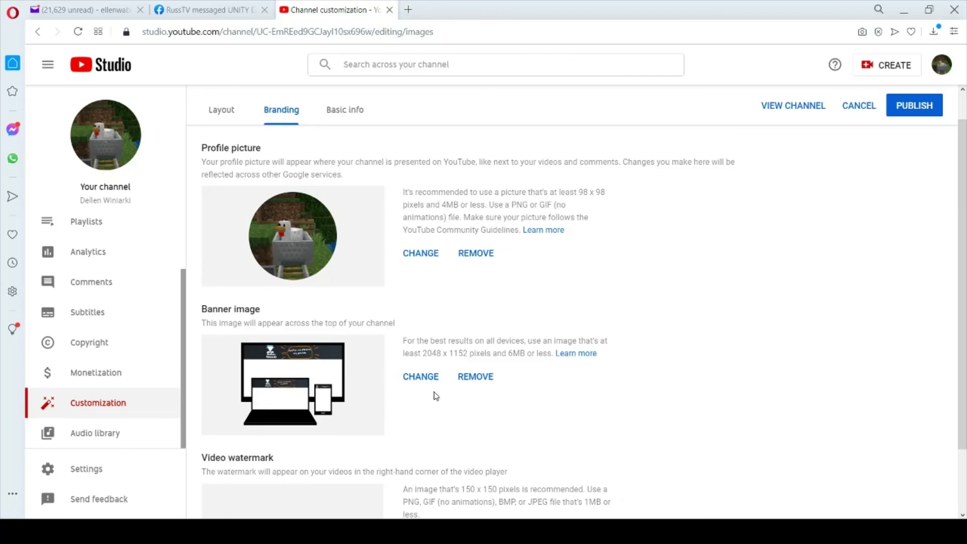
{"action": "left_click", "coordinate": [921, 107]}
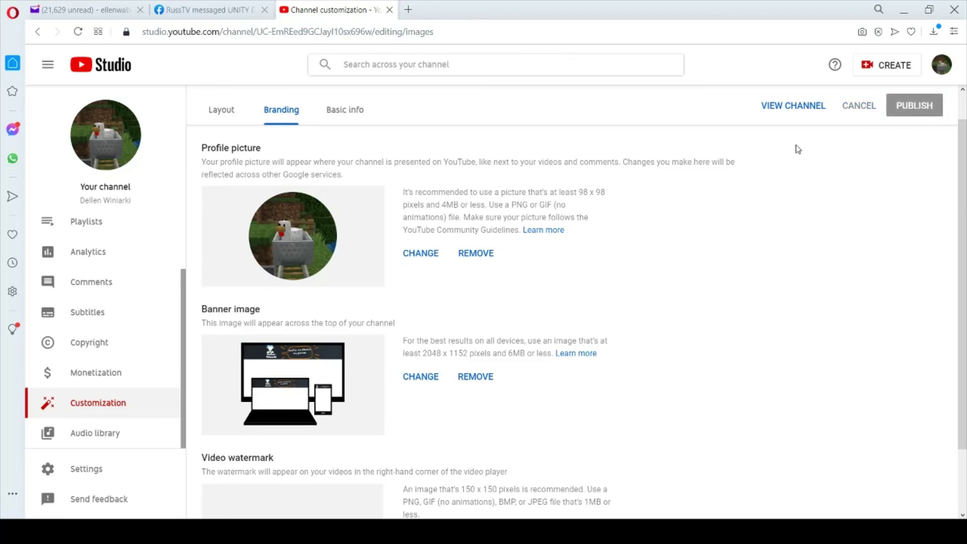